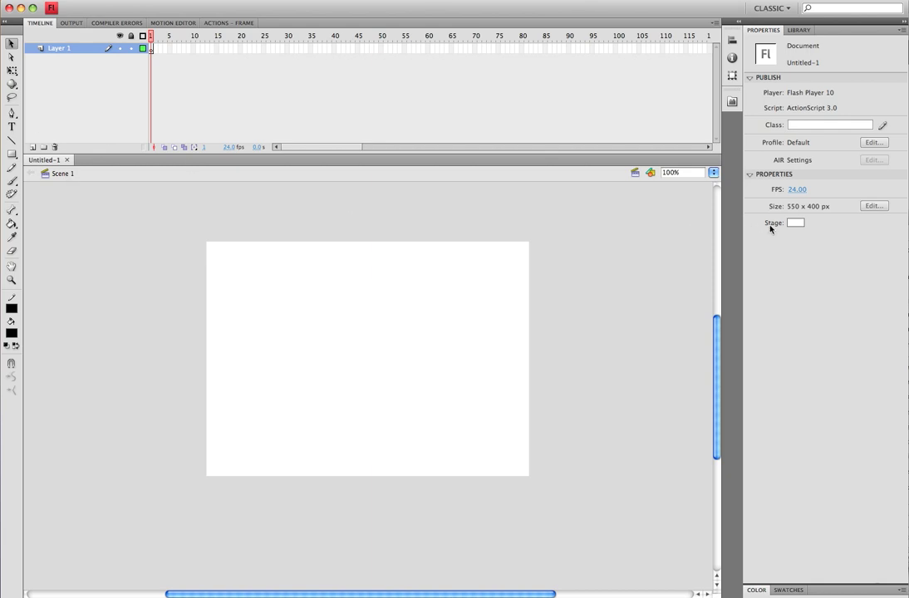
Set the stage background colour to black and switch to the Text Tool
left_click(795, 223)
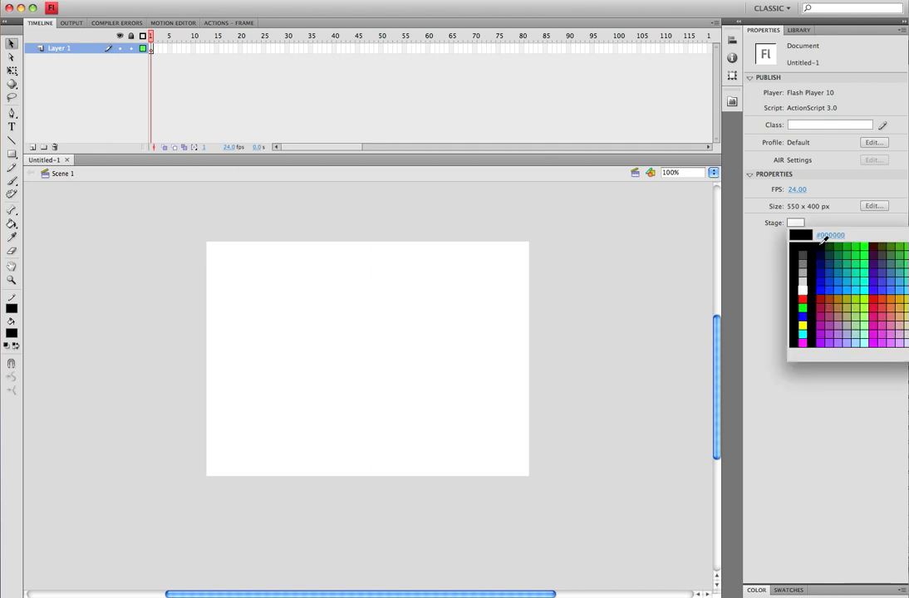
left_click(802, 250)
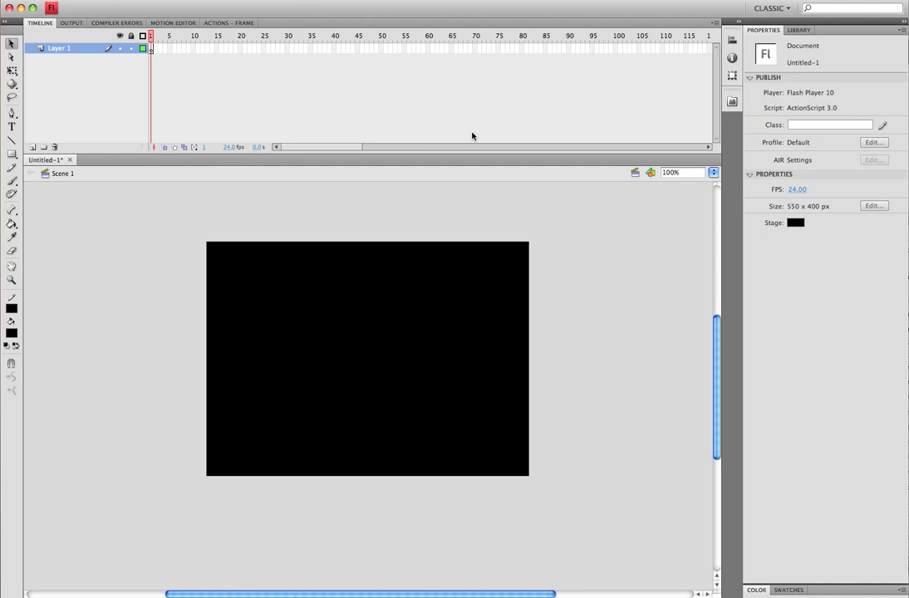
left_click(12, 127)
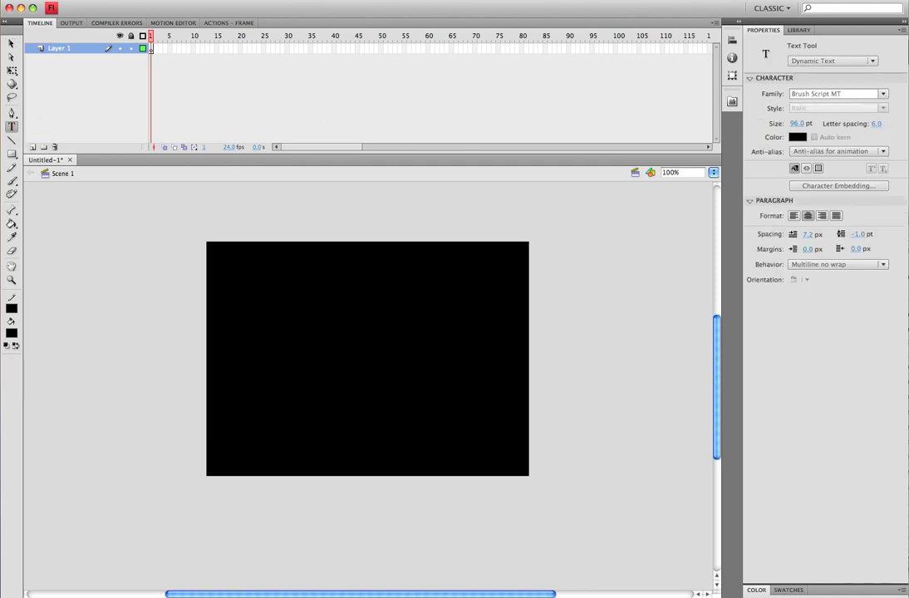
Draw a text box, type the title 'The Animat…', and widen the box to 635 px
left_click_drag(309, 280, 369, 349)
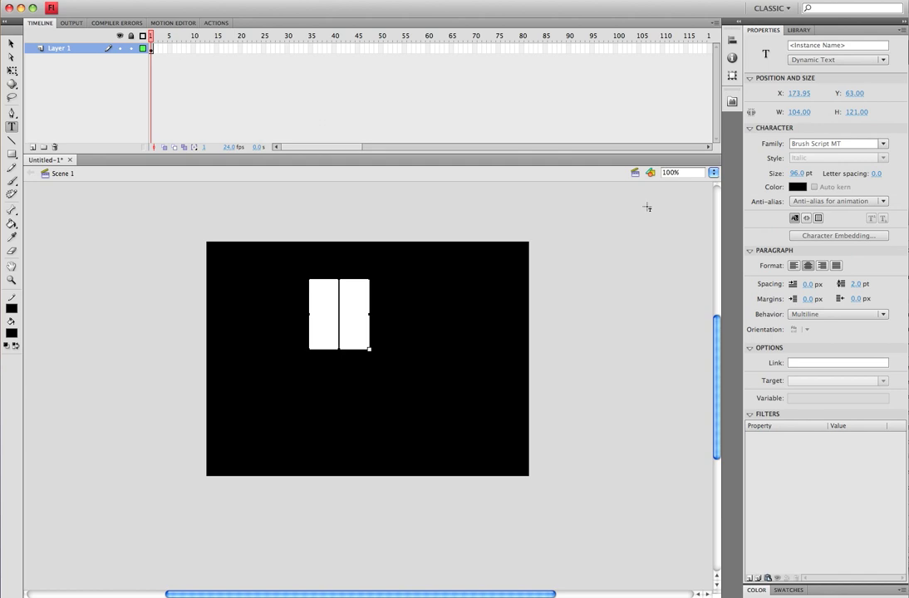
type("The")
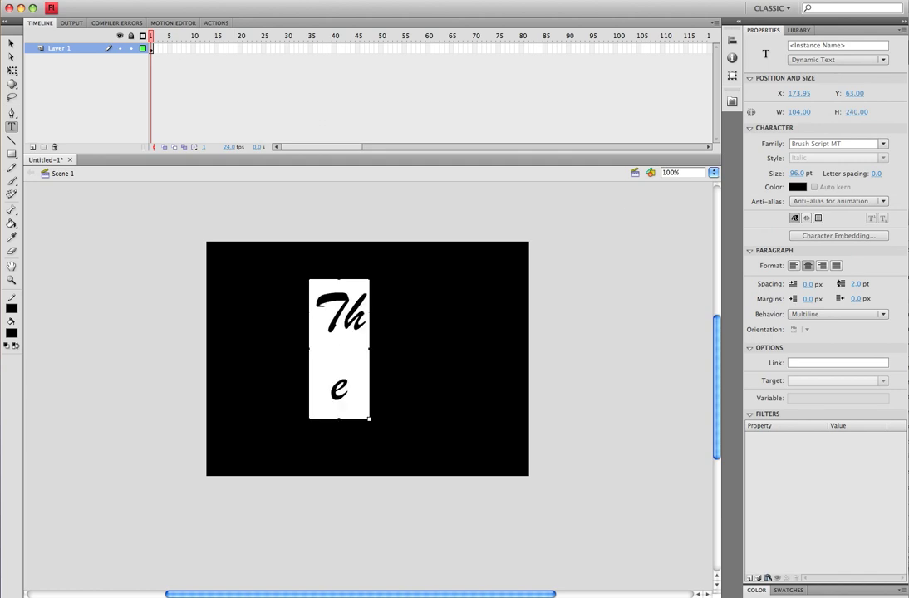
type(" Animat")
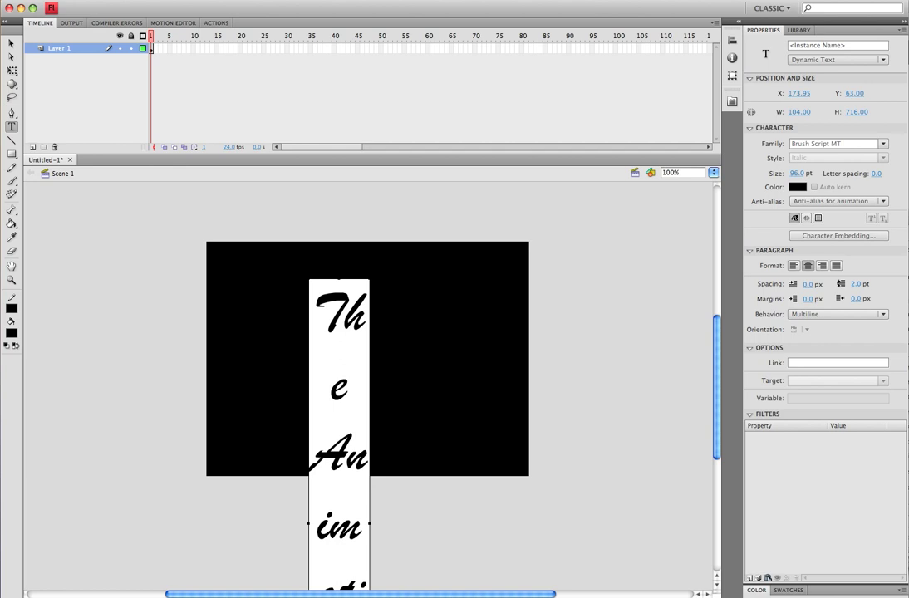
left_click(11, 44)
left_click_drag(413, 276, 681, 264)
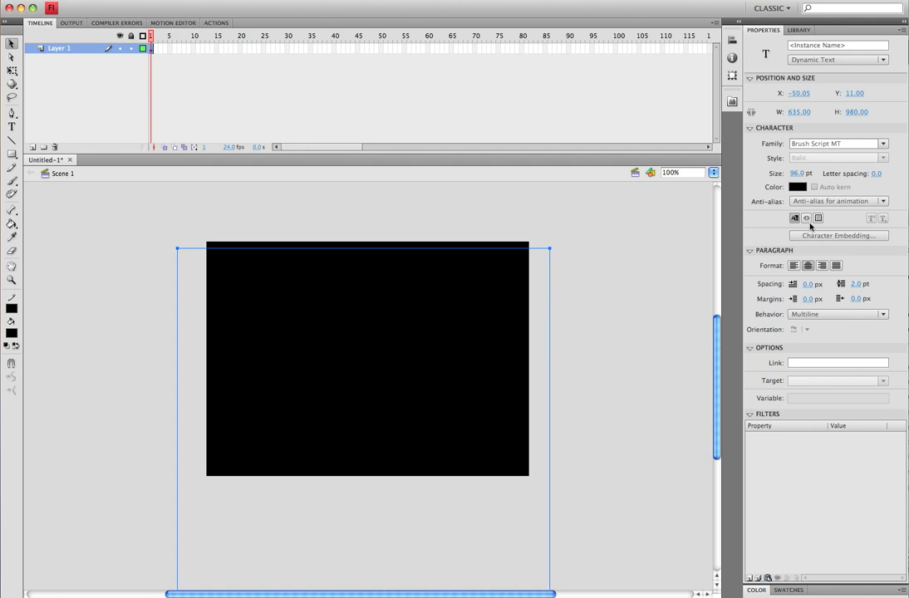
left_click(798, 187)
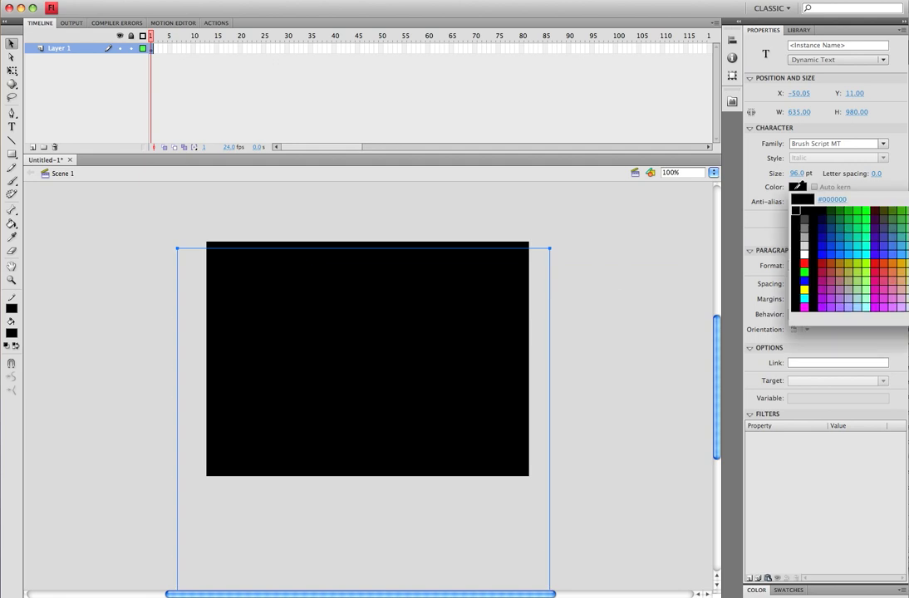
Make the title text white and reselect the text field
left_click(805, 255)
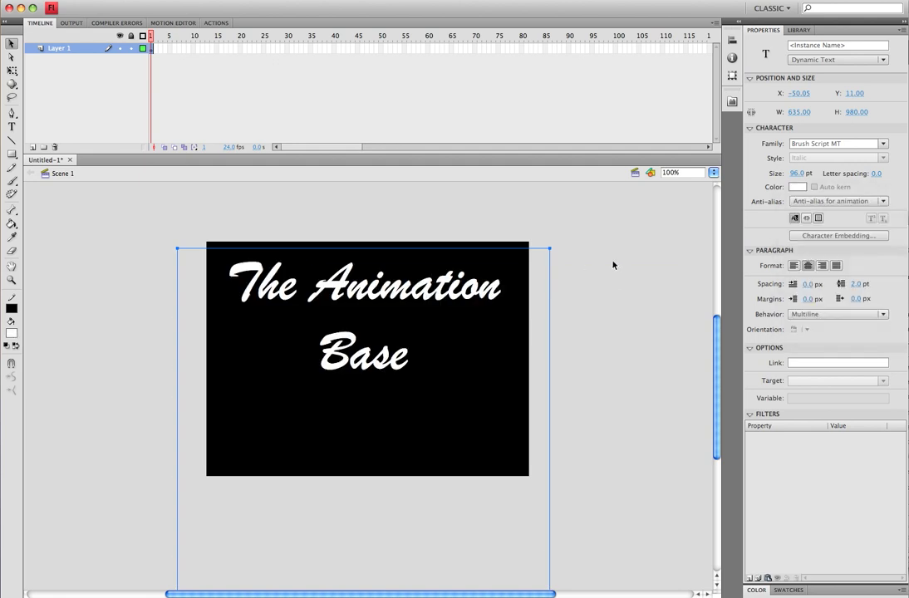
left_click(590, 241)
key("ctrl+a")
Set the title font to Charcoal CY and nudge the box slightly right
left_click(882, 145)
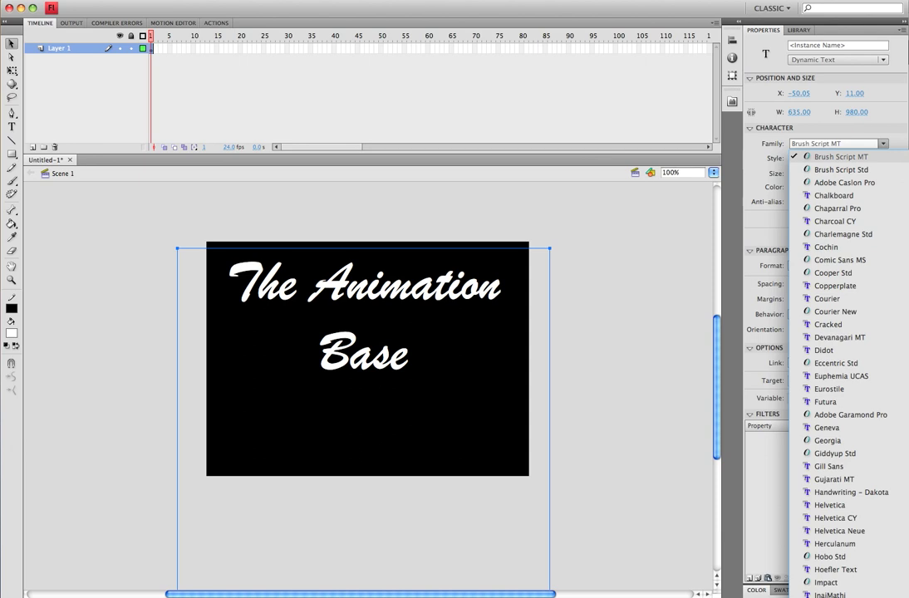
scroll(847, 374, "down", 3)
scroll(847, 374, "up", 10)
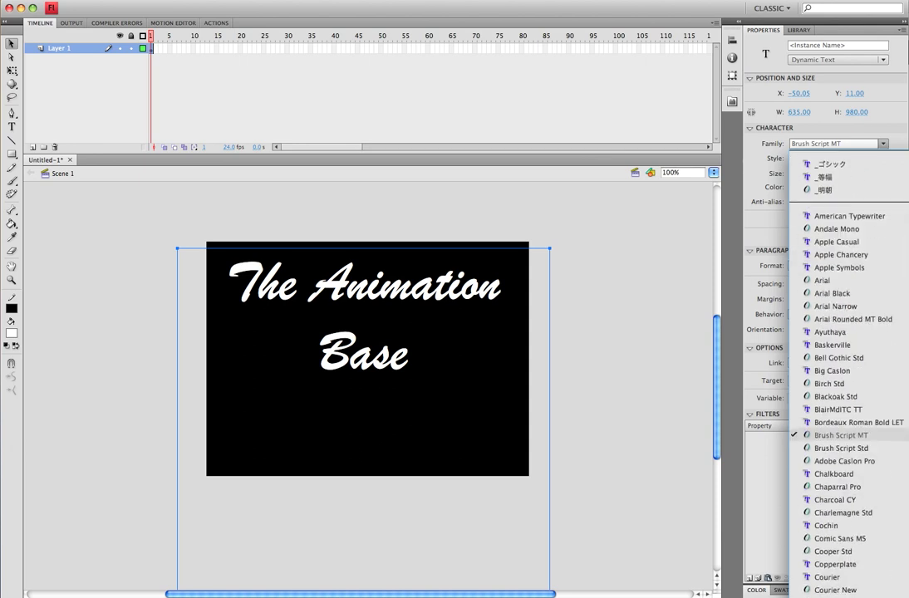
left_click(861, 399)
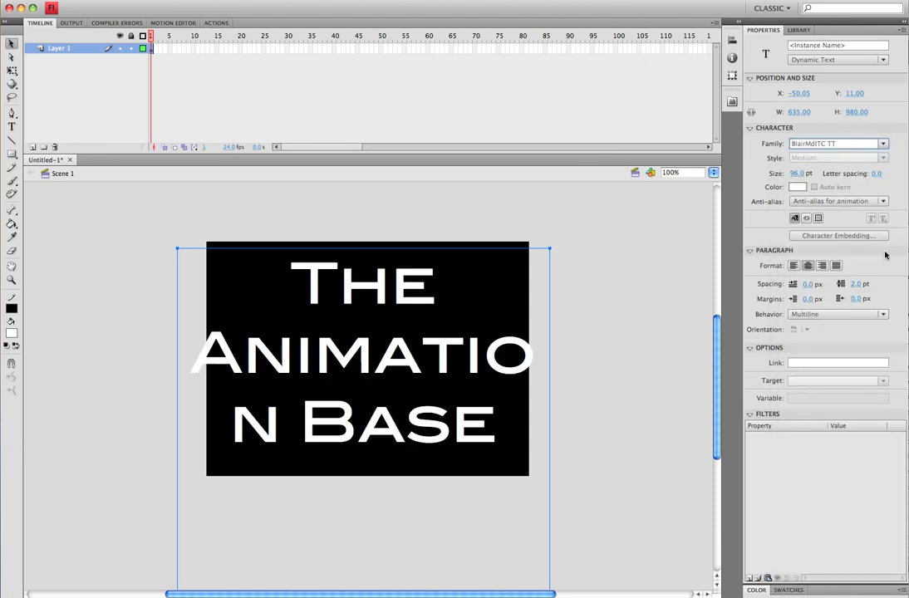
left_click(878, 146)
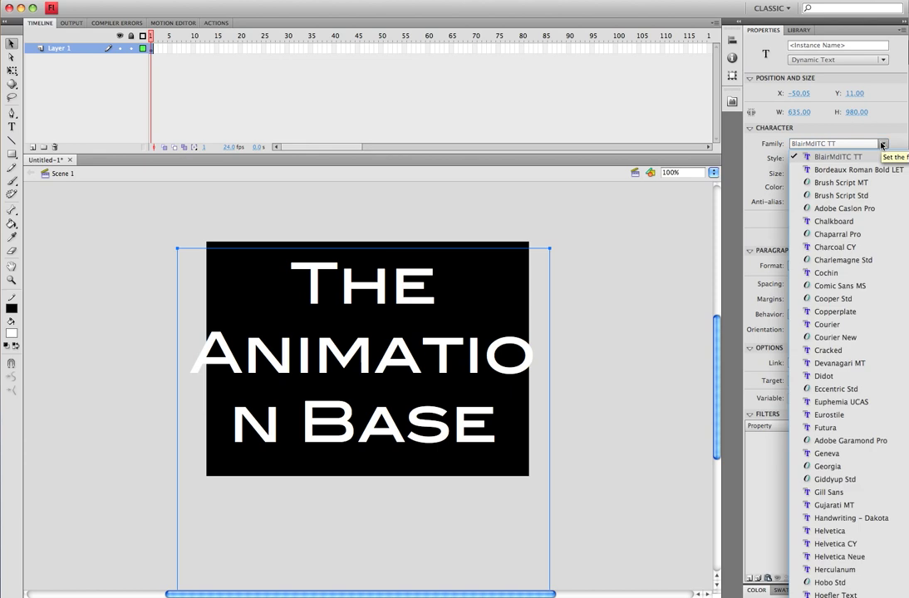
left_click(893, 247)
left_click_drag(395, 292, 401, 293)
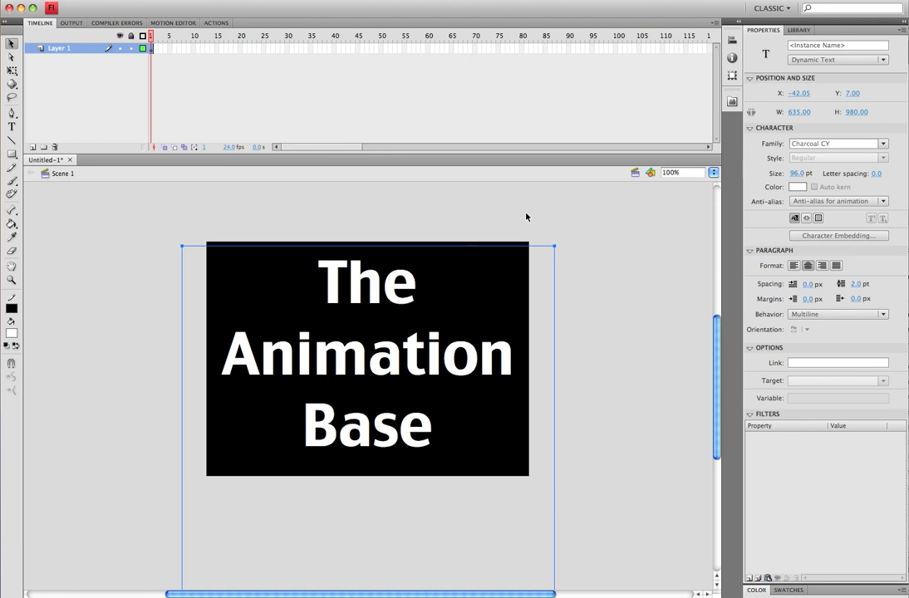
left_click(582, 236)
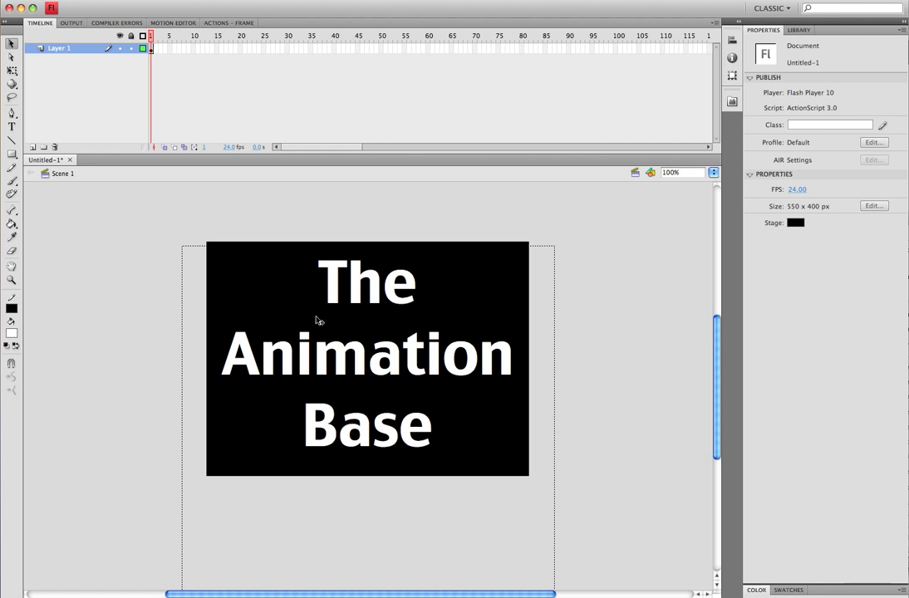
Convert the title to a Movie Clip symbol called 'Text' via Convert to Symbol
right_click(363, 281)
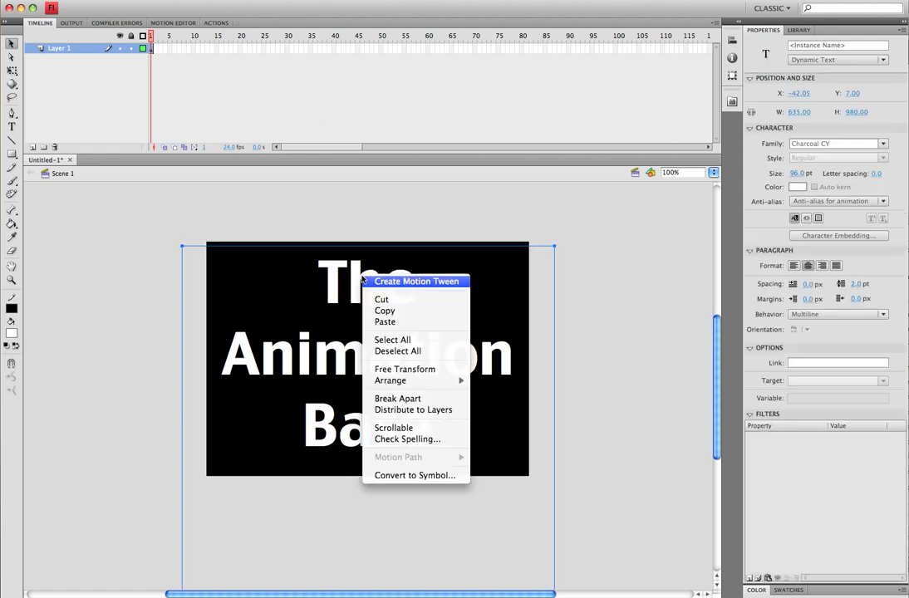
left_click(397, 476)
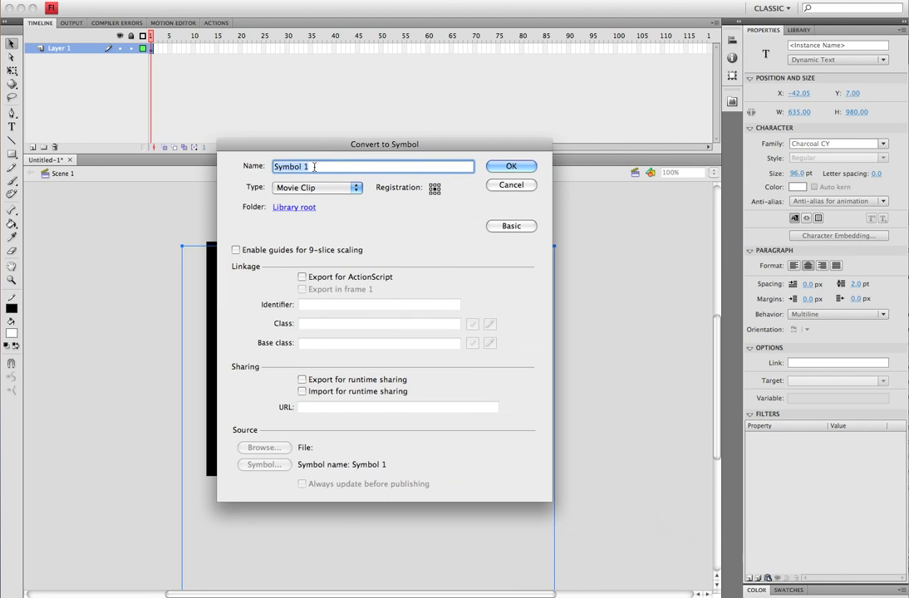
type("Text")
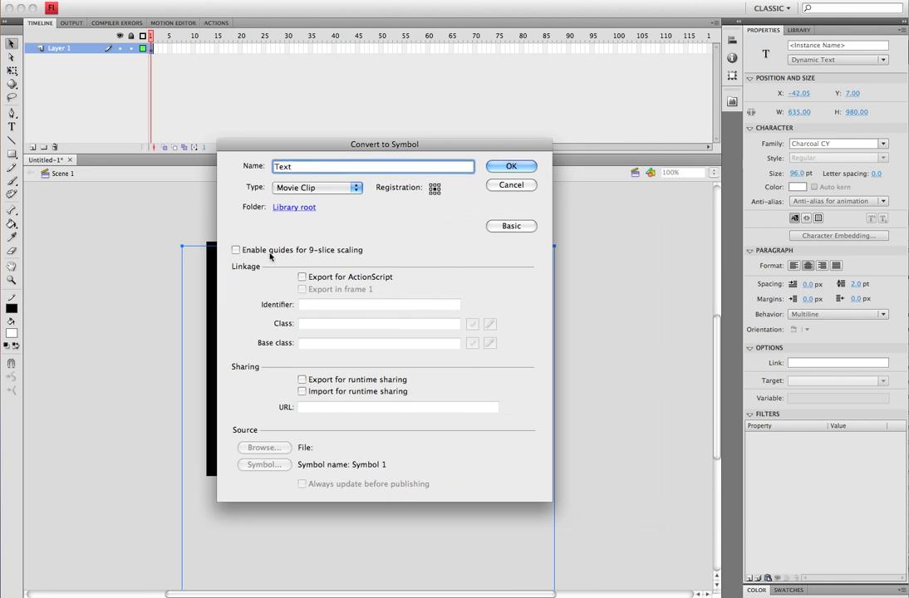
left_click(513, 226)
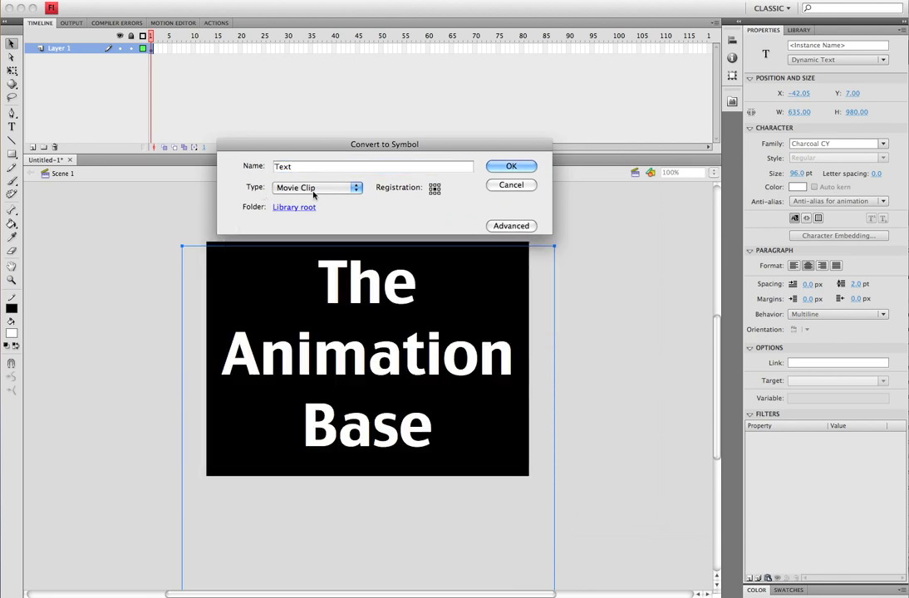
left_click(366, 189)
left_click(373, 191)
left_click(514, 166)
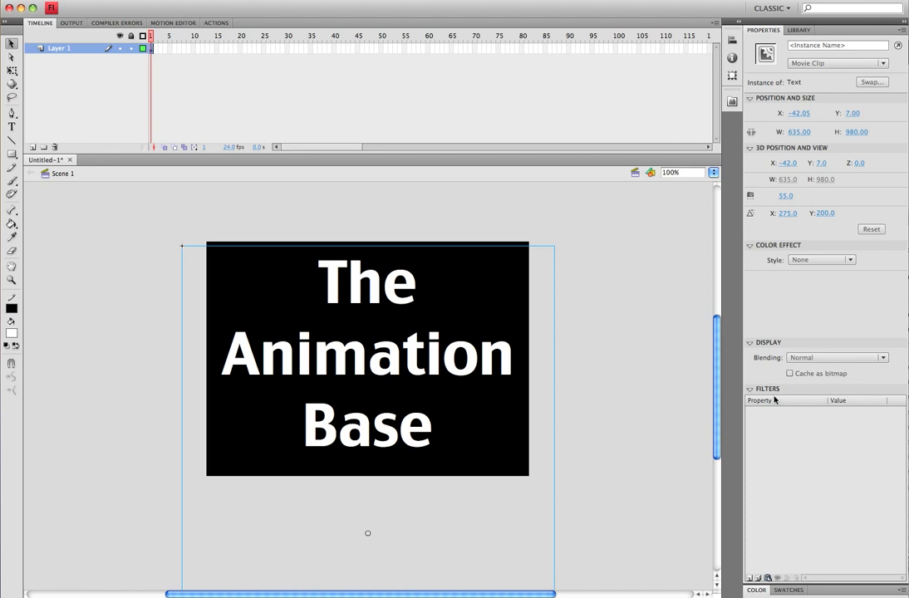
Add a cyan (#00CBFF) Drop Shadow filter with 14 px blur to the Text instance
left_click(752, 580)
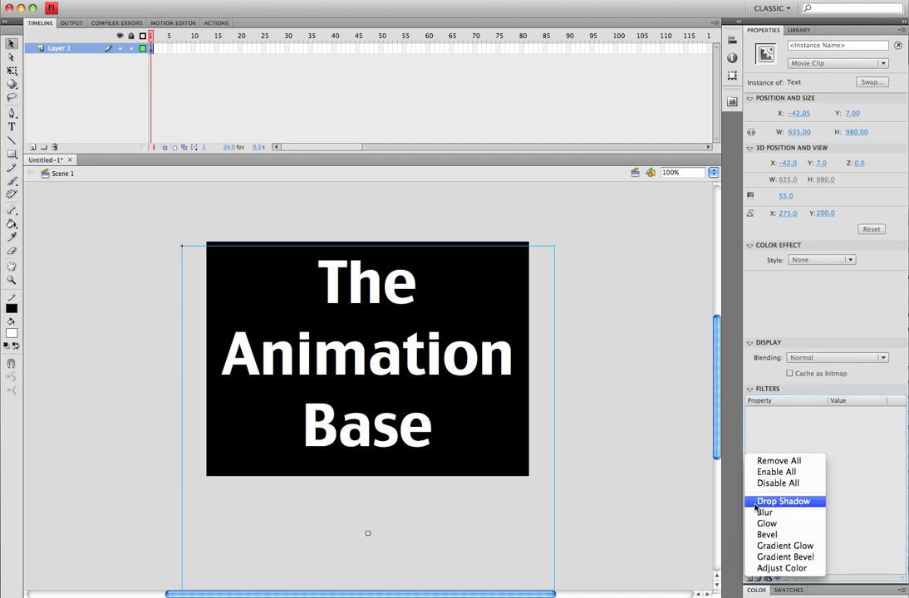
key("Escape")
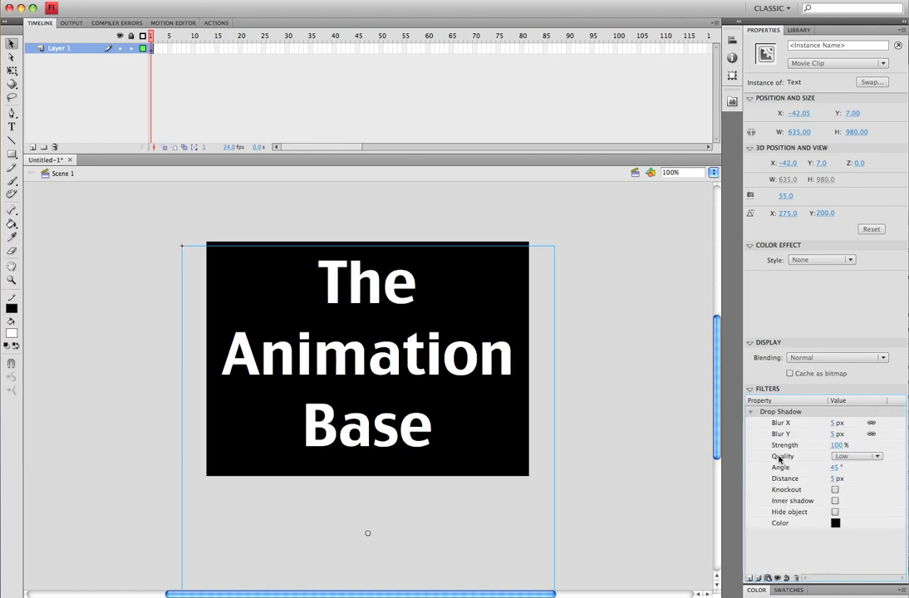
left_click(836, 522)
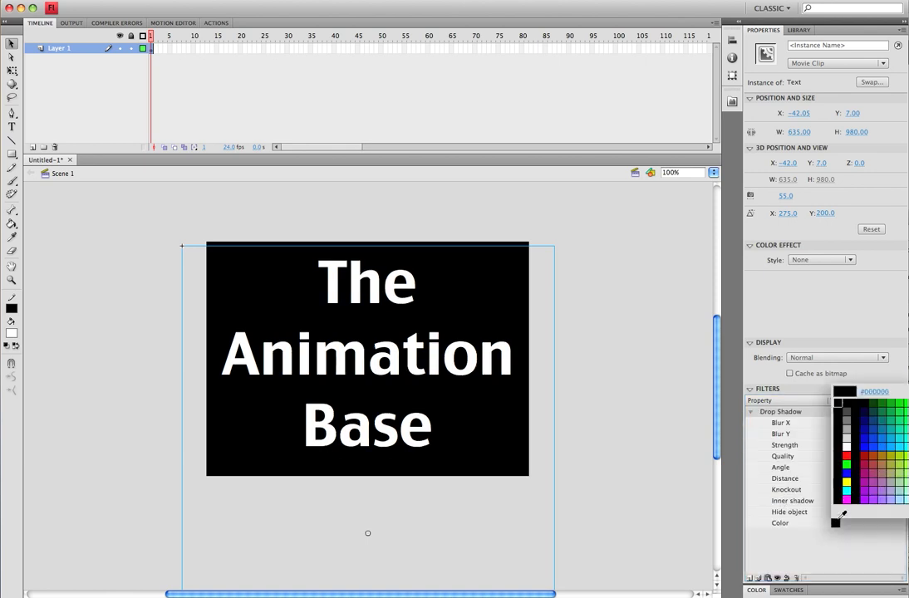
left_click(897, 450)
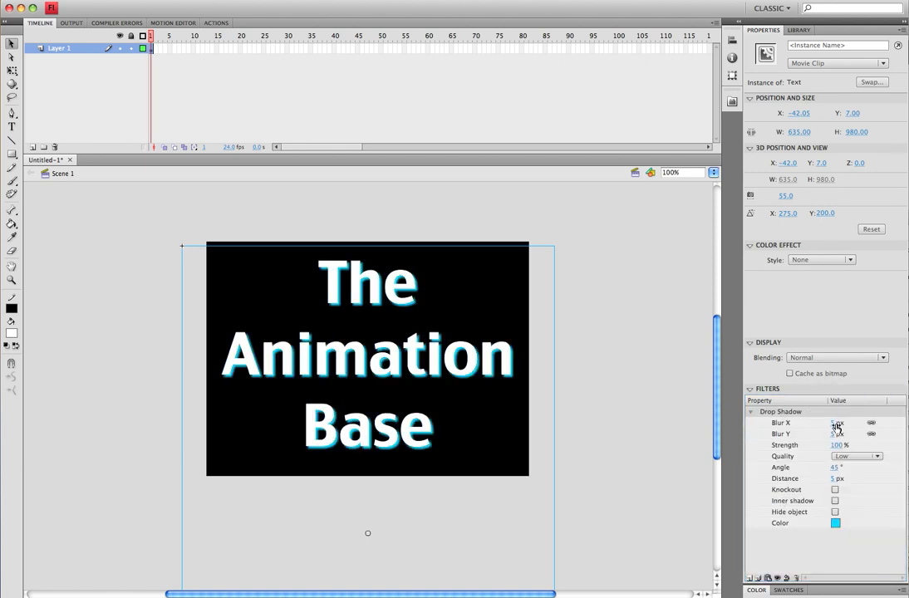
left_click_drag(835, 423, 843, 426)
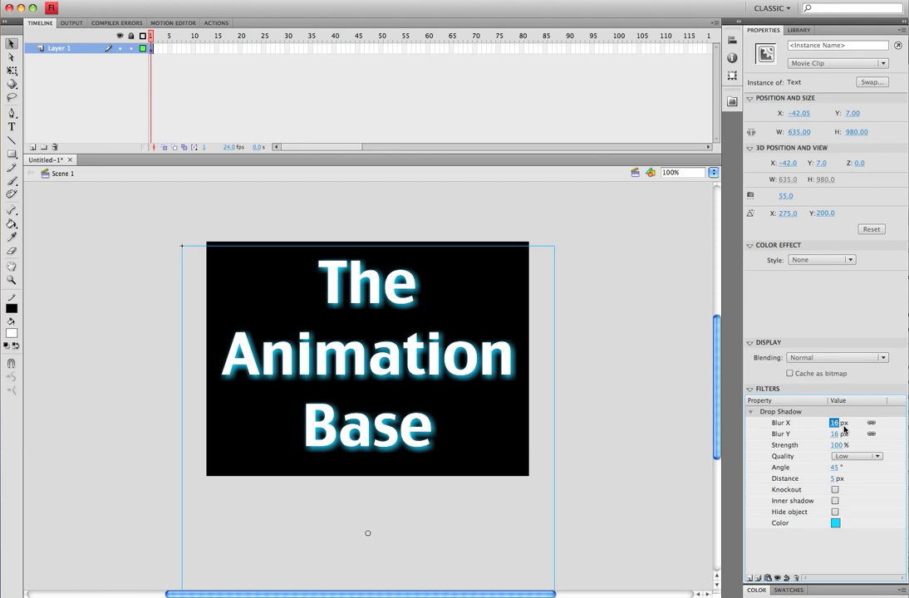
left_click(749, 579)
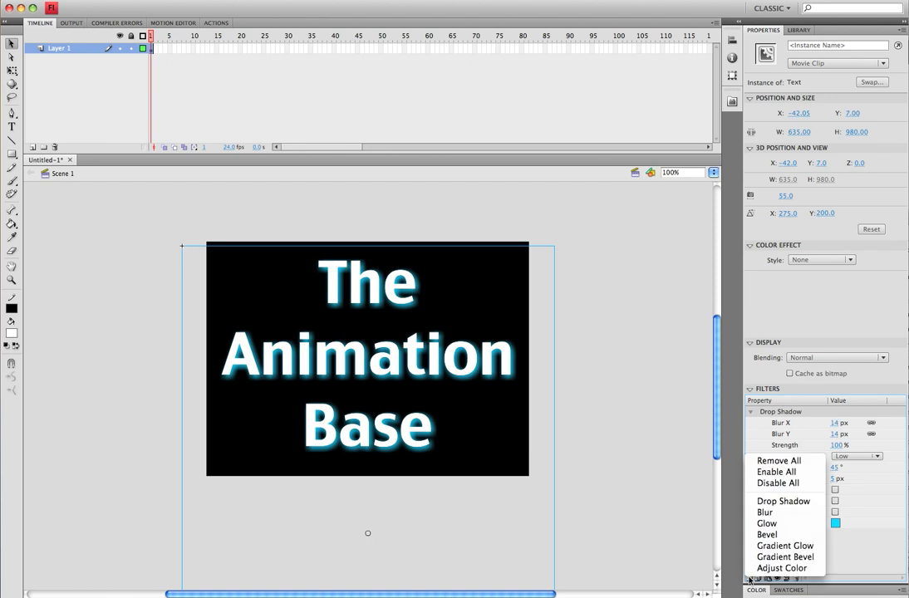
Add a Bevel filter with a blue (#0066FF) shadow and High quality, then deselect
left_click(768, 536)
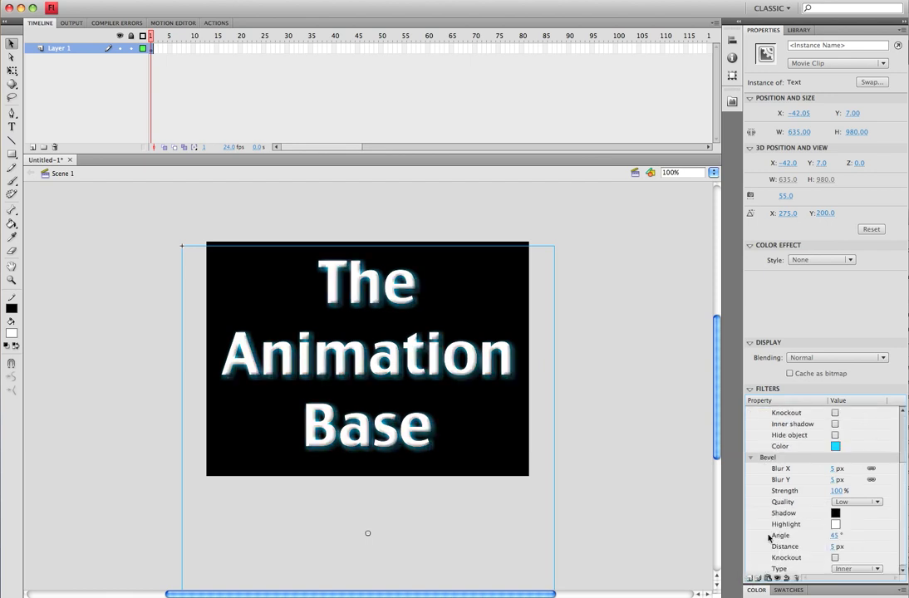
left_click(835, 513)
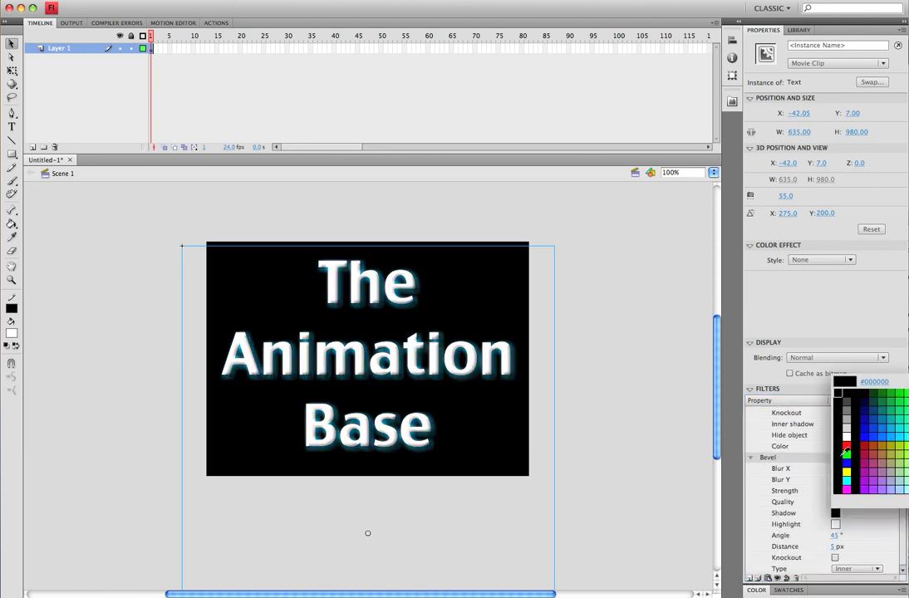
left_click(886, 429)
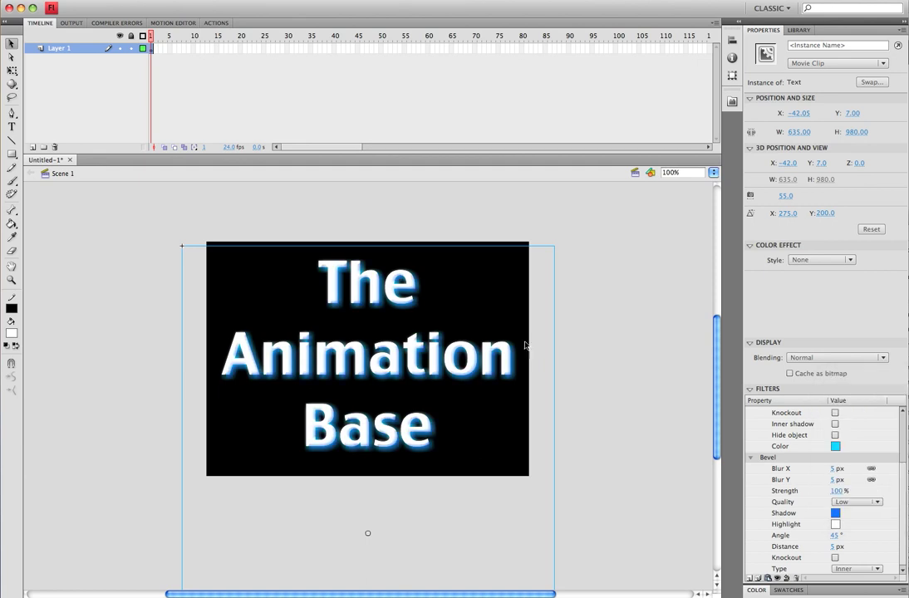
left_click(858, 504)
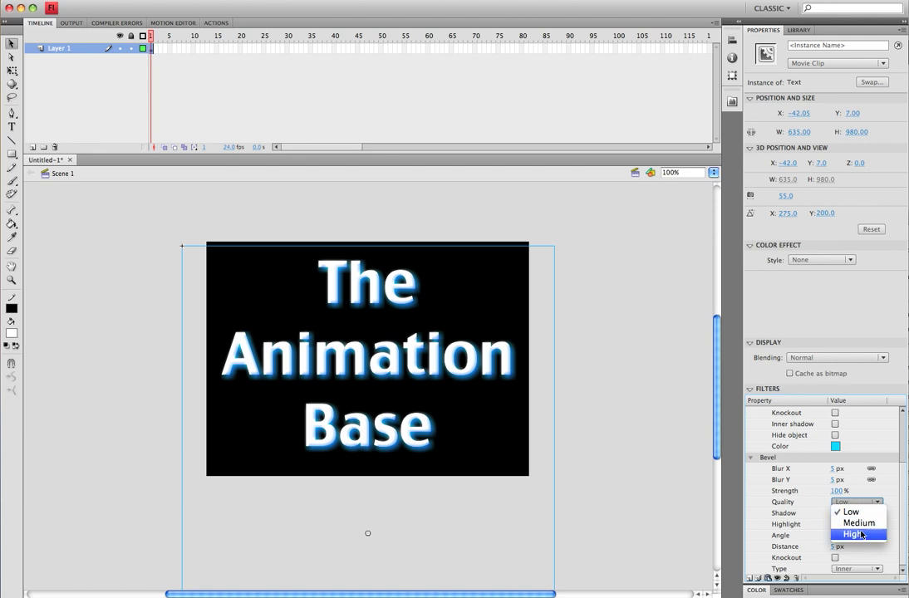
left_click(862, 534)
left_click(665, 412)
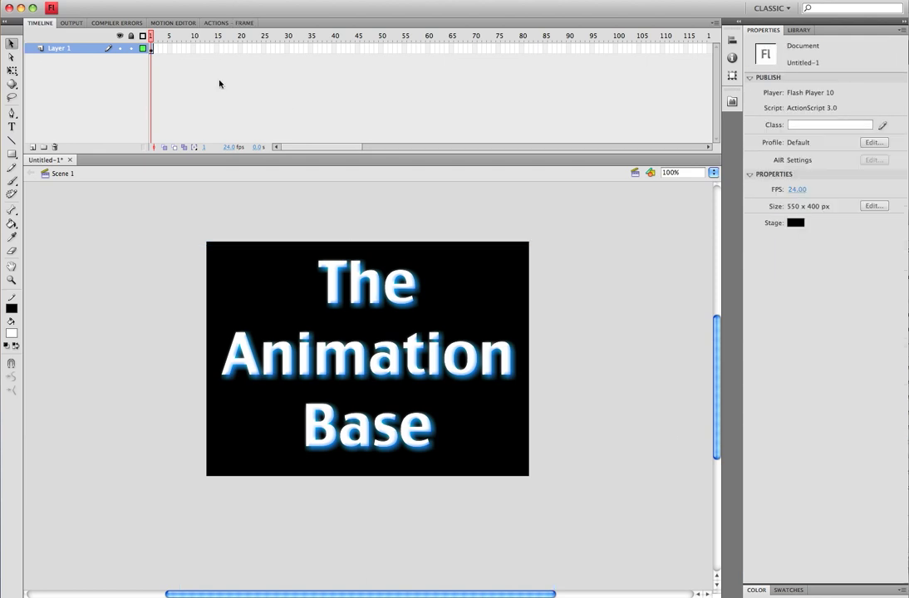
Insert a keyframe at frame 50, return to frame 1, and rename Layer 1 'Text'
right_click(382, 49)
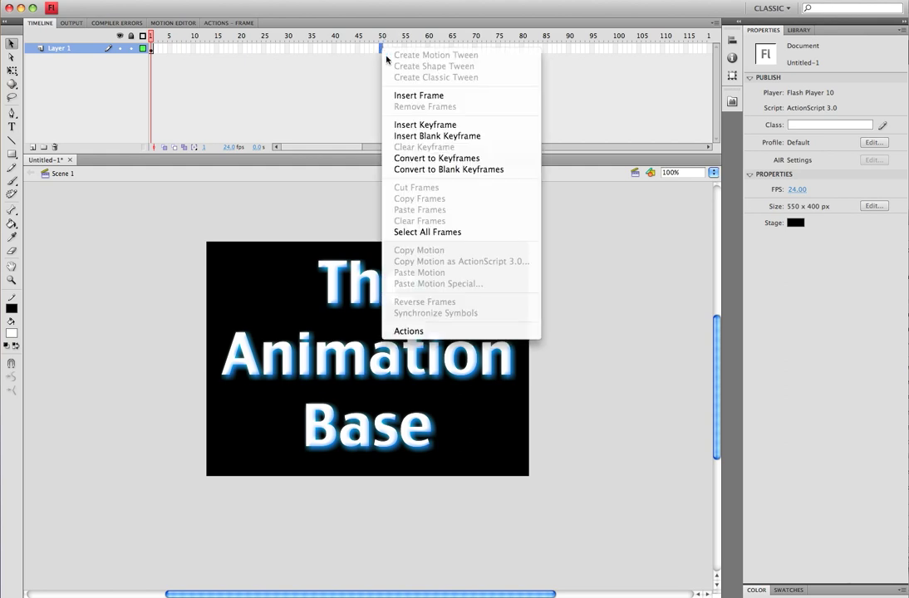
left_click(424, 124)
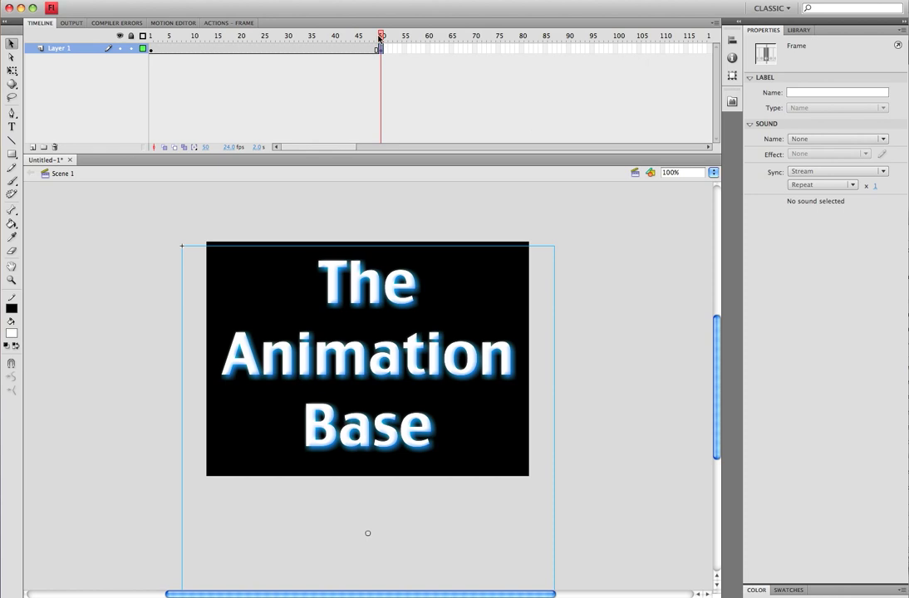
left_click_drag(380, 37, 150, 37)
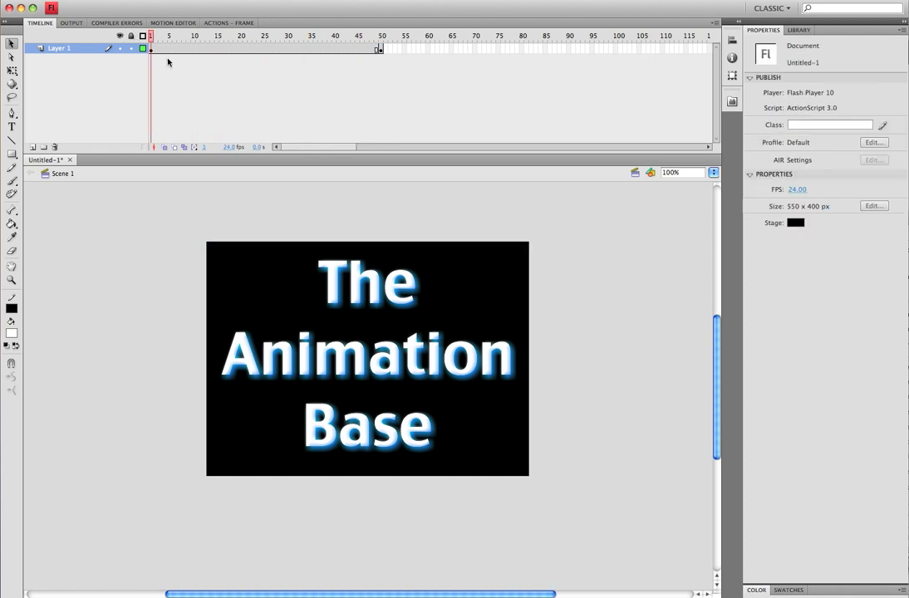
double_click(53, 48)
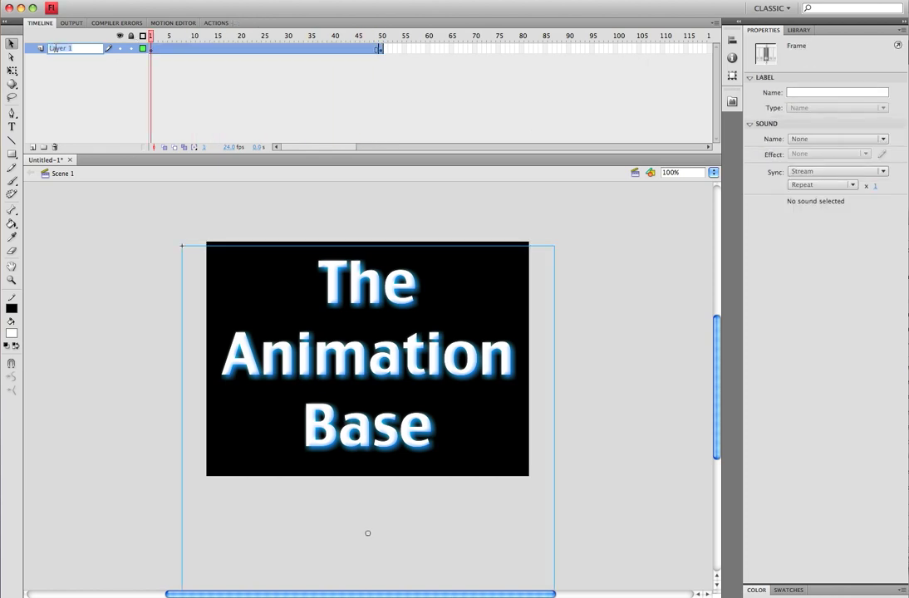
type("Text")
key("Return")
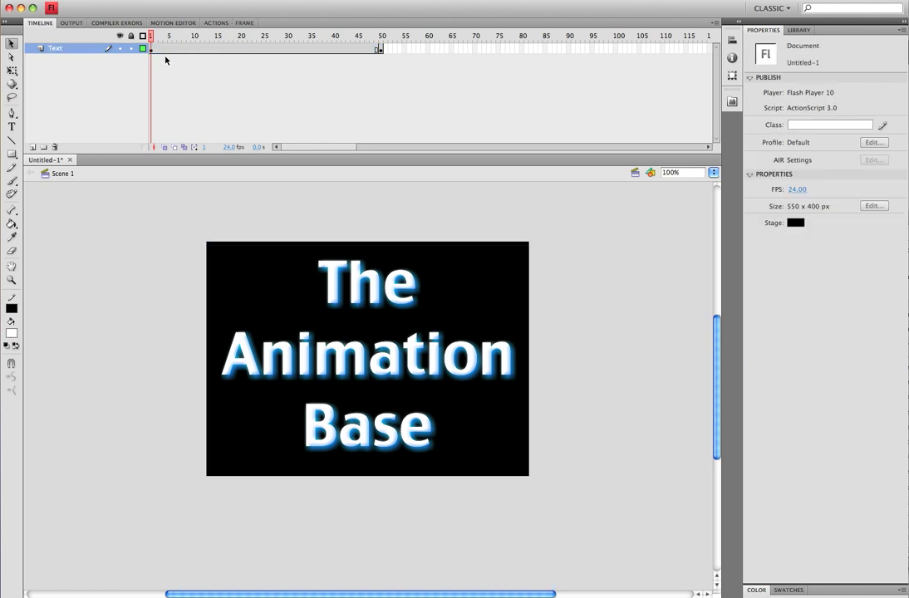
At frame 1, set the text instance's Color Effect to Alpha 0%
left_click(152, 50)
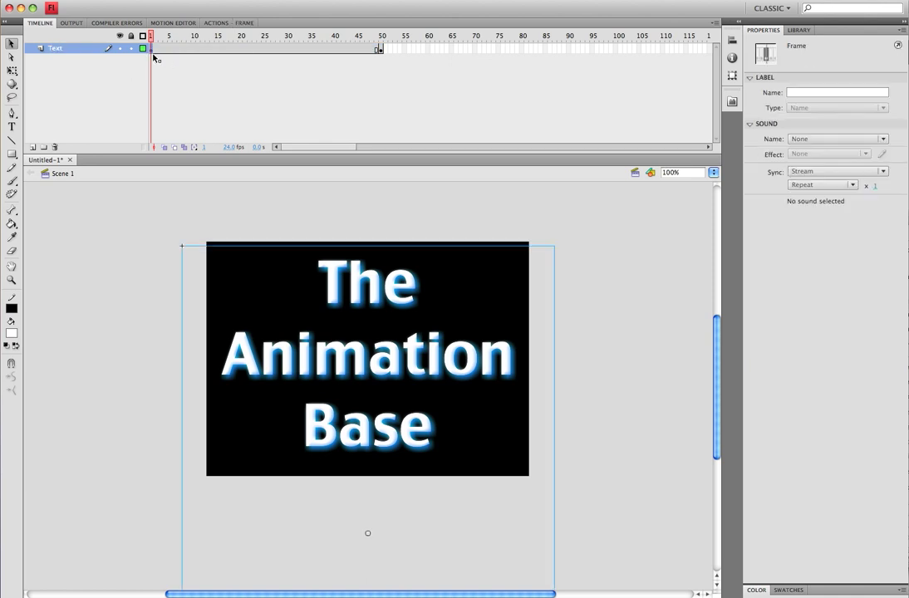
left_click(363, 282)
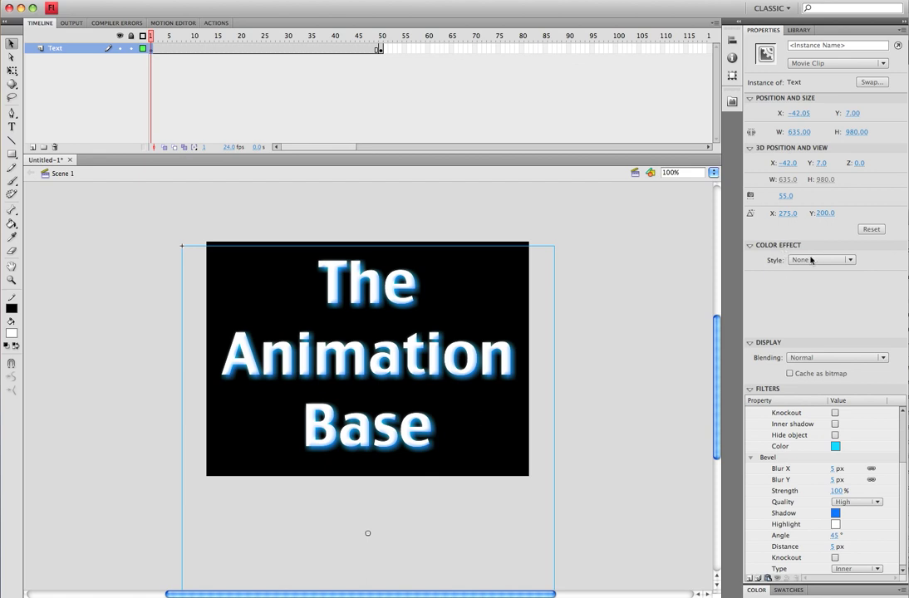
left_click(839, 262)
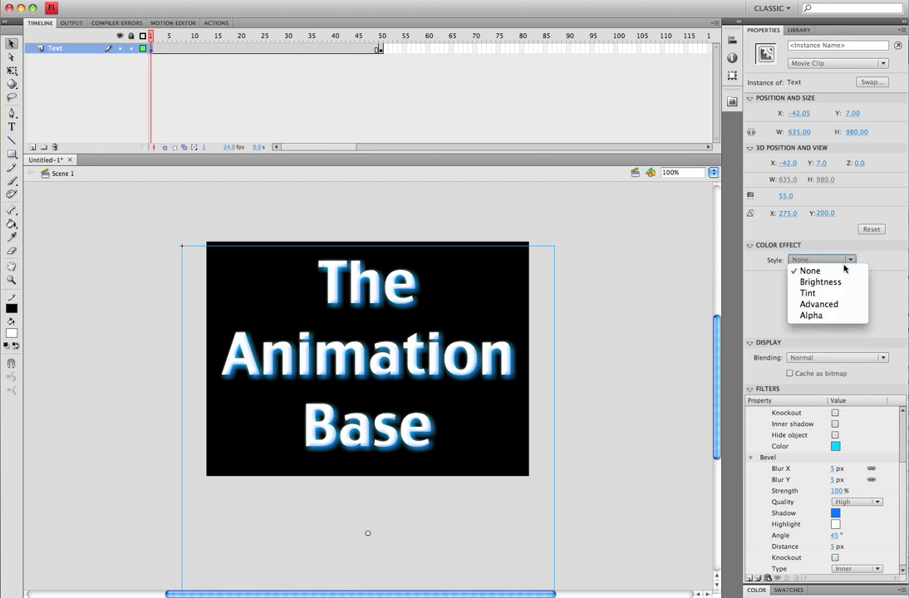
left_click(816, 316)
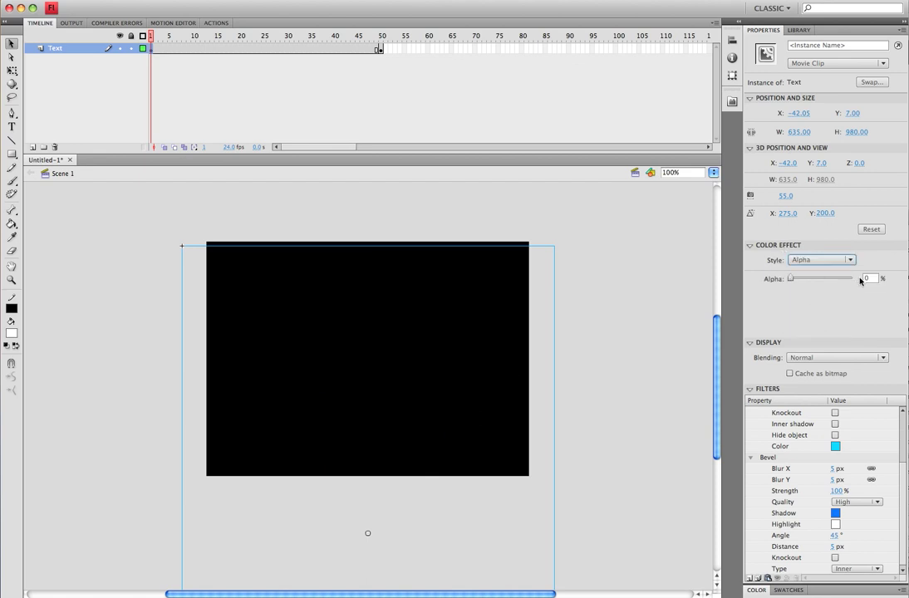
mouse_move(789, 280)
left_mouse_down()
mouse_move(855, 281)
mouse_move(789, 280)
left_mouse_up()
At frame 50, set the instance's Alpha to 100% and scrub to check it
left_click_drag(151, 38, 380, 40)
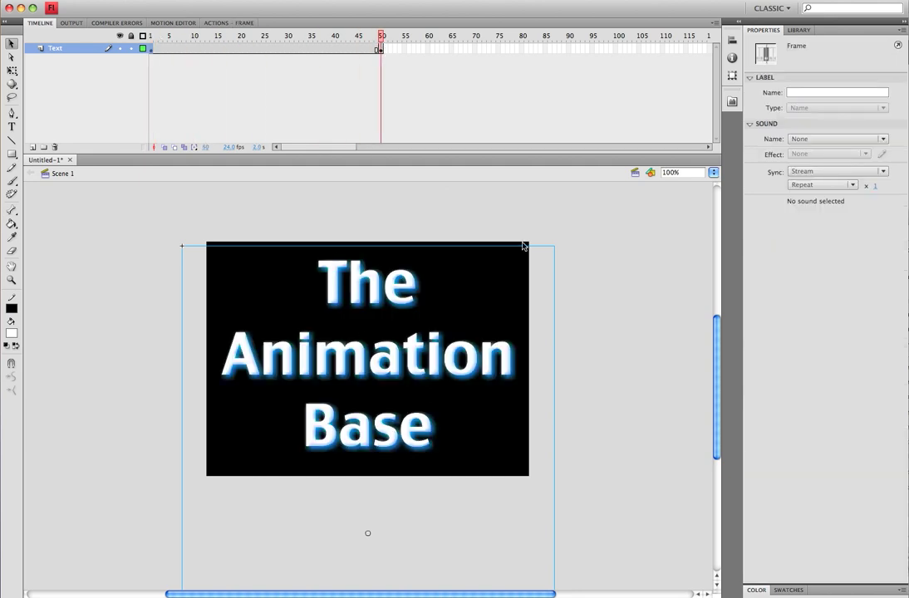
left_click(436, 286)
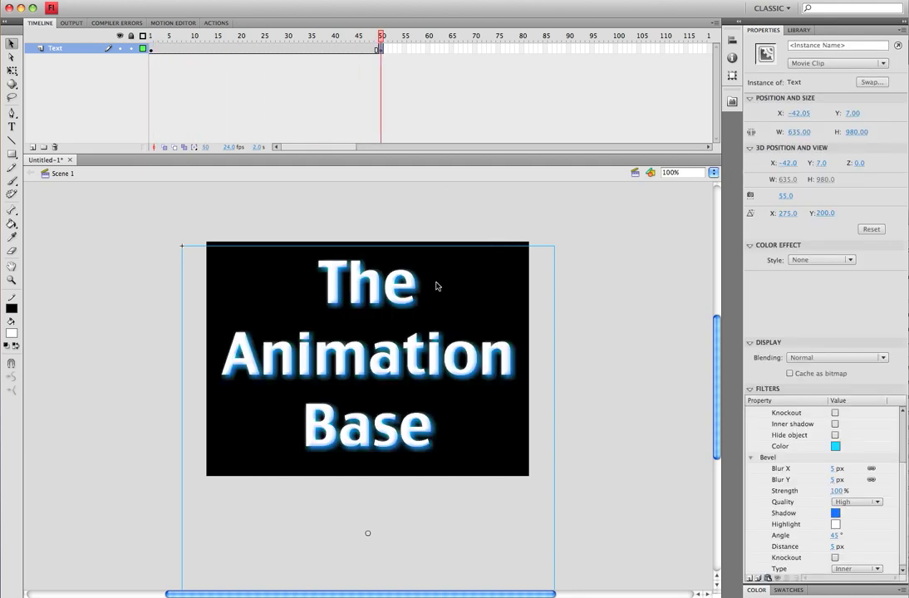
left_click(849, 261)
left_click(804, 316)
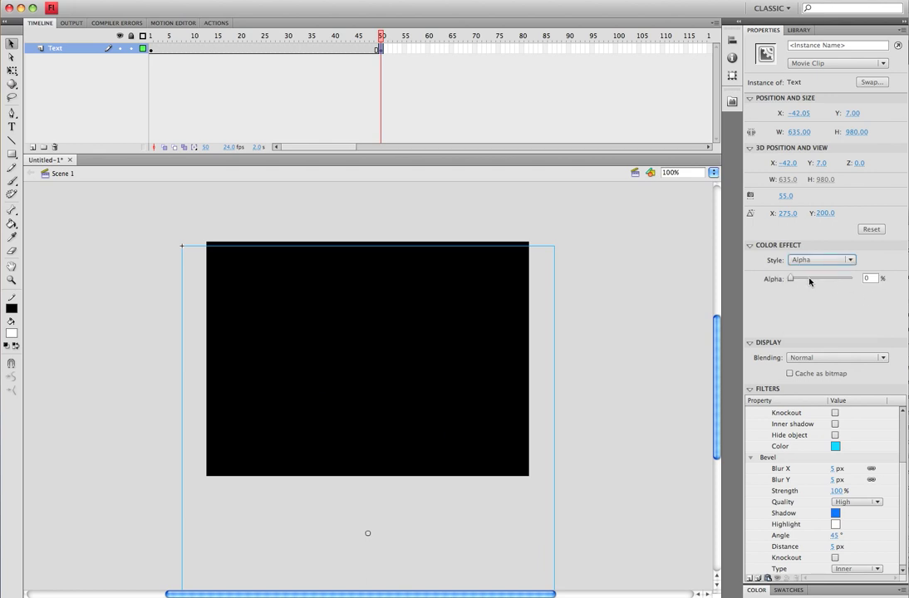
left_click_drag(788, 280, 856, 280)
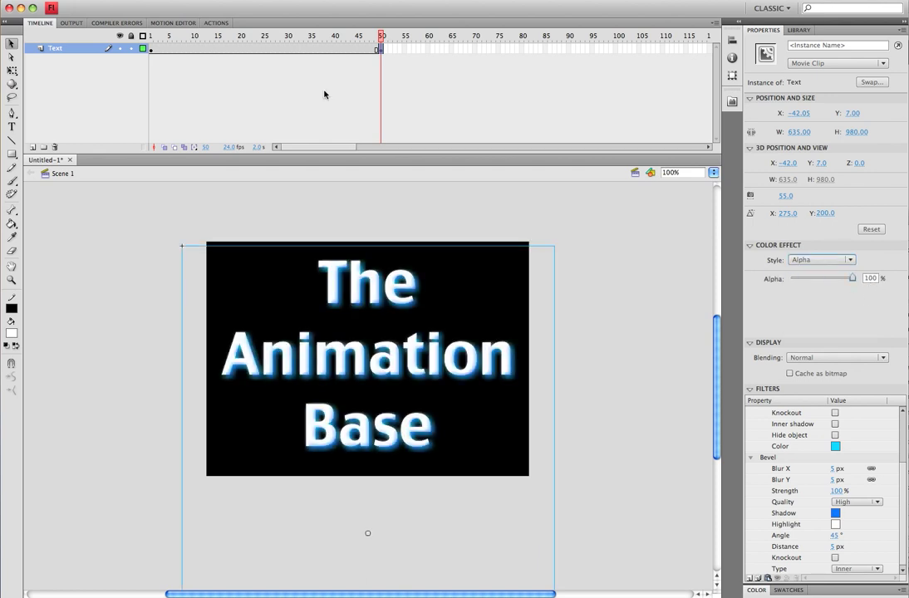
left_click_drag(331, 34, 266, 46)
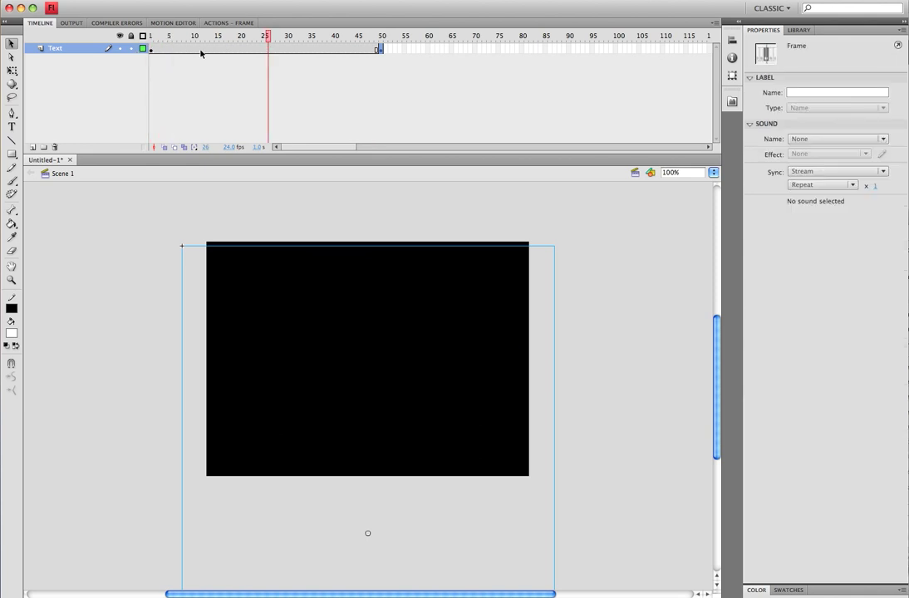
Create a classic tween across frames 1–50 and play it back to preview the fade-in
right_click(270, 51)
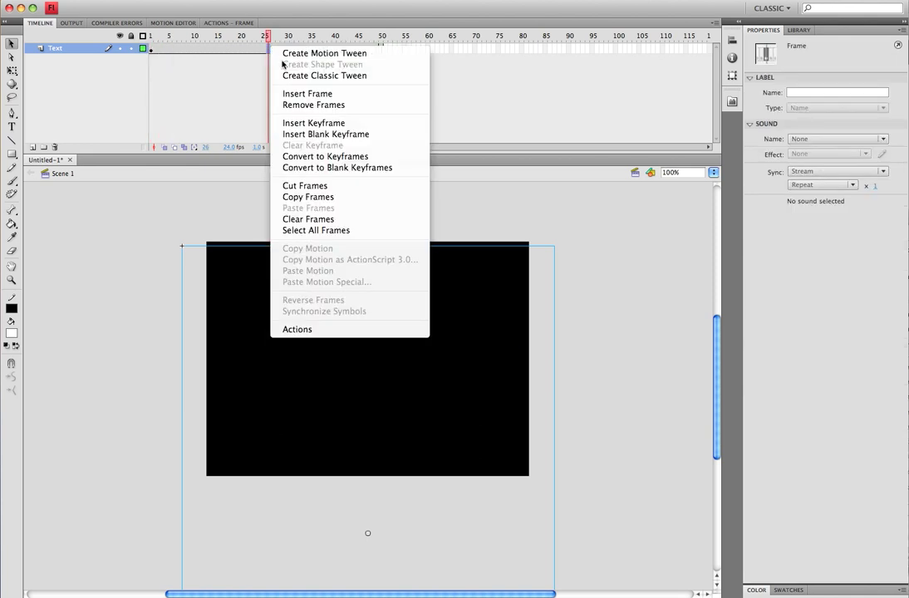
left_click(290, 76)
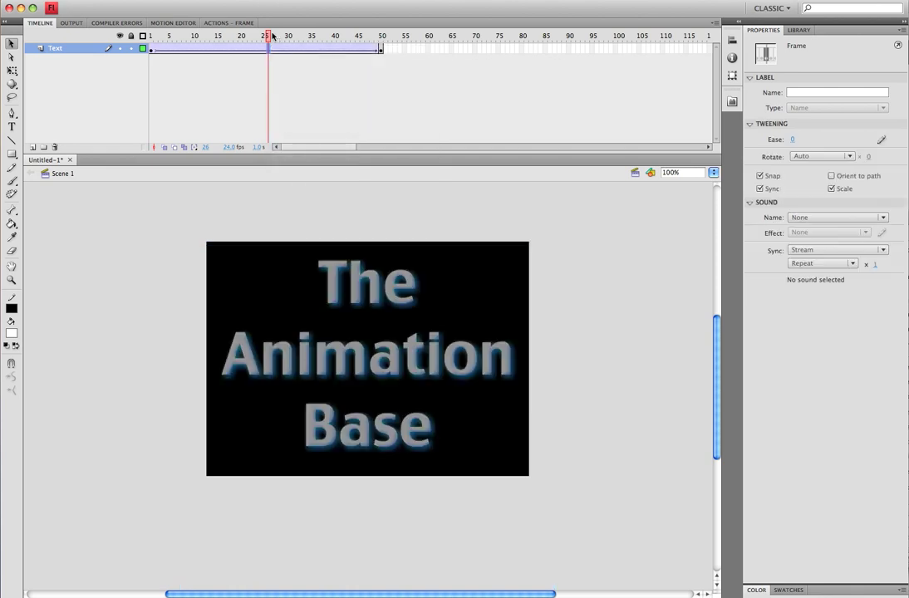
left_click_drag(270, 37, 135, 42)
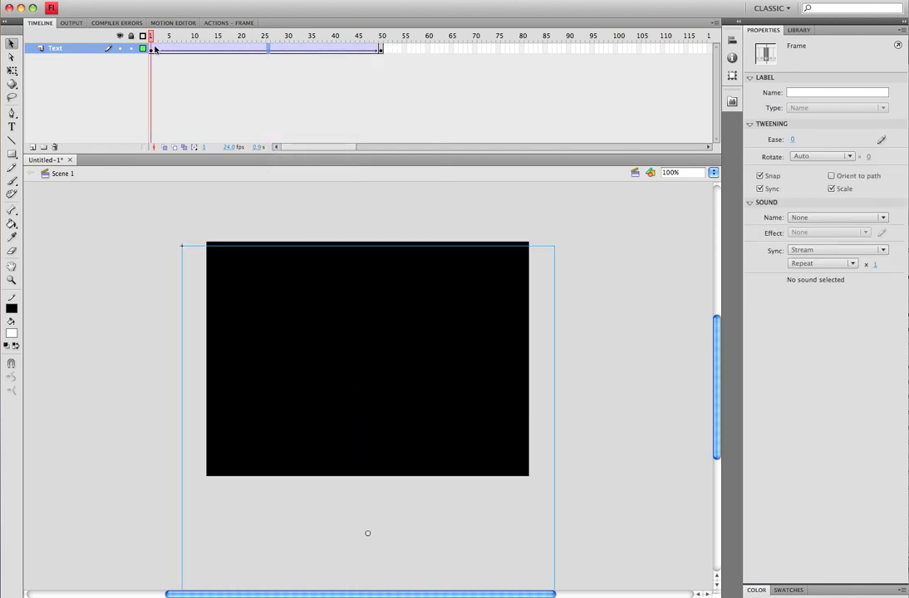
left_click(218, 92)
key("Return")
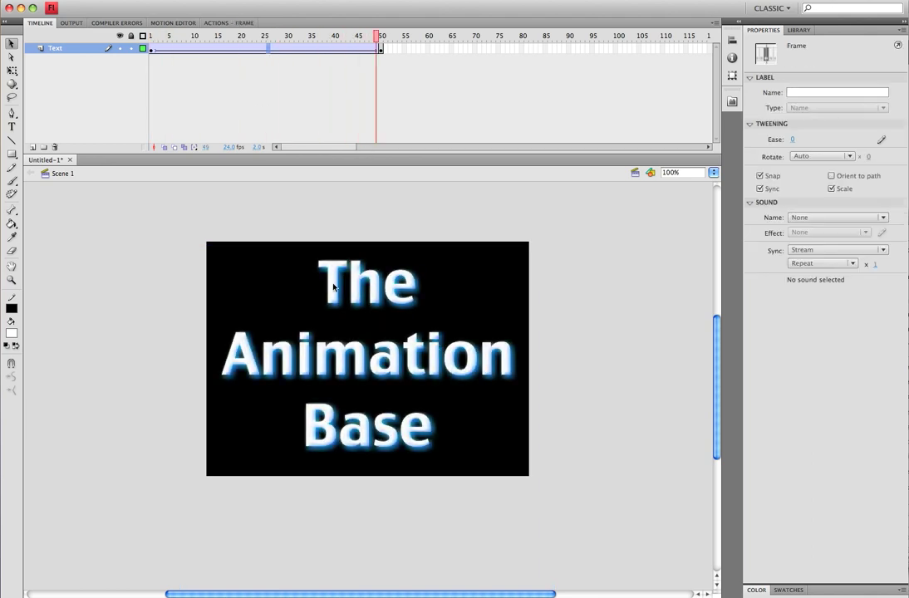
mouse_move(378, 37)
left_mouse_down()
mouse_move(152, 37)
mouse_move(141, 46)
mouse_move(379, 51)
mouse_move(166, 71)
mouse_move(147, 49)
mouse_move(161, 58)
mouse_move(304, 41)
mouse_move(381, 46)
left_mouse_up()
Insert a keyframe at frame 100 and drag the title's alpha down to 0% there
left_click(161, 50)
left_click_drag(348, 148, 364, 148)
right_click(516, 52)
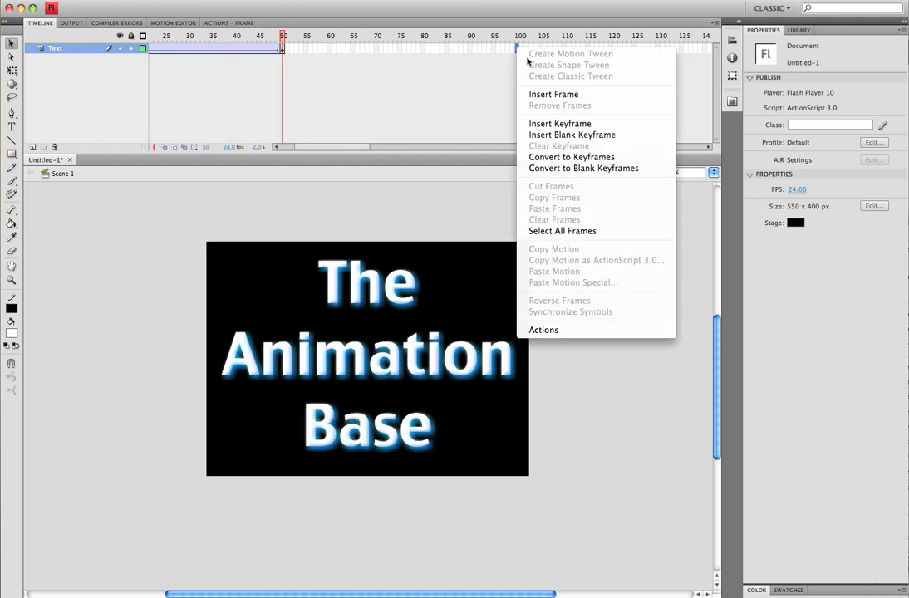
left_click(553, 125)
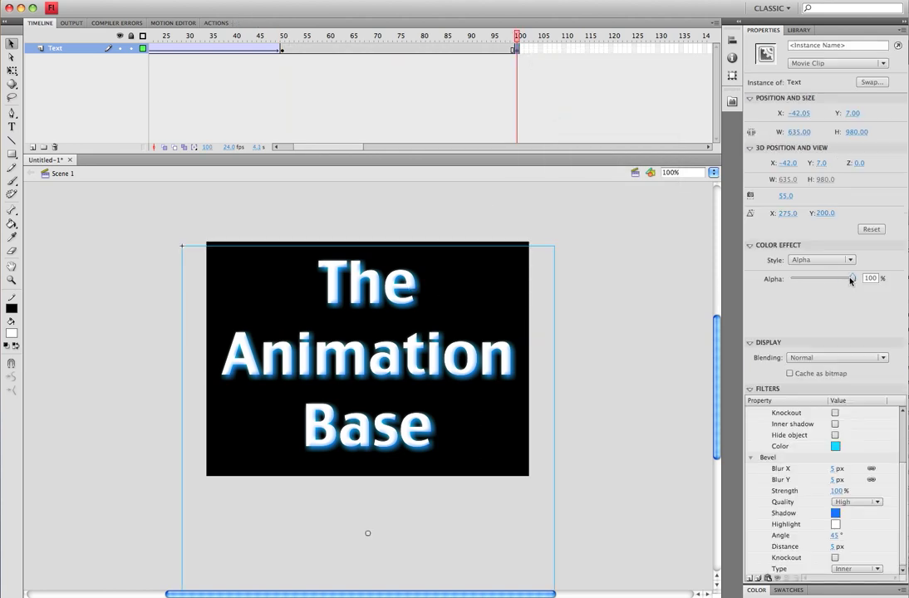
left_click_drag(850, 279, 791, 279)
Create a classic tween across frames 50–100 so the title fades out
left_click(403, 48)
right_click(403, 48)
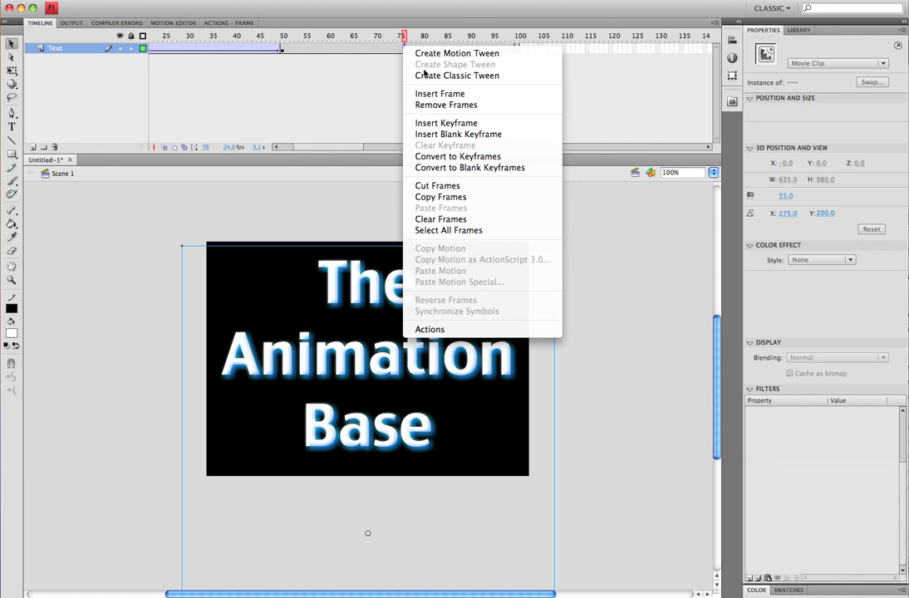
left_click(412, 76)
left_click_drag(406, 36, 126, 31)
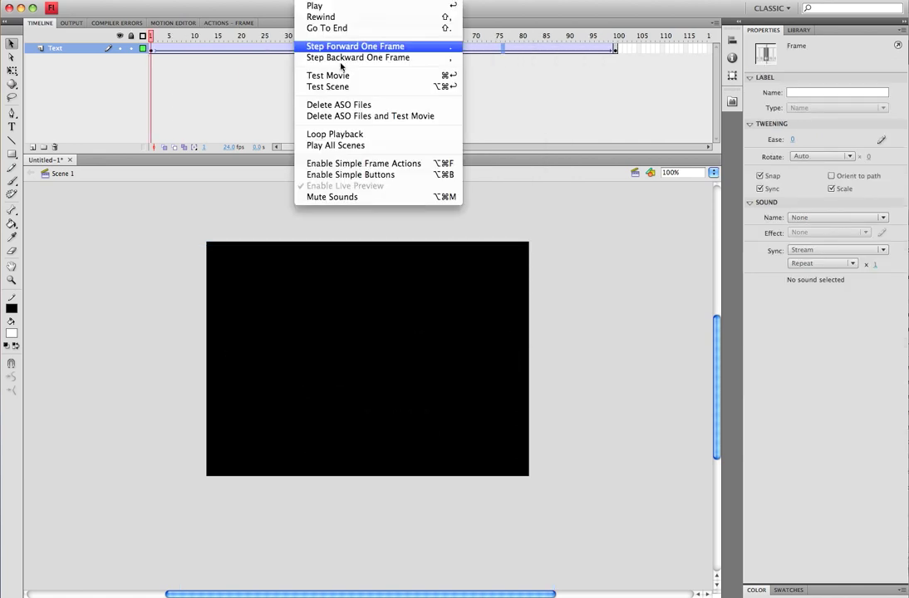
left_click(342, 75)
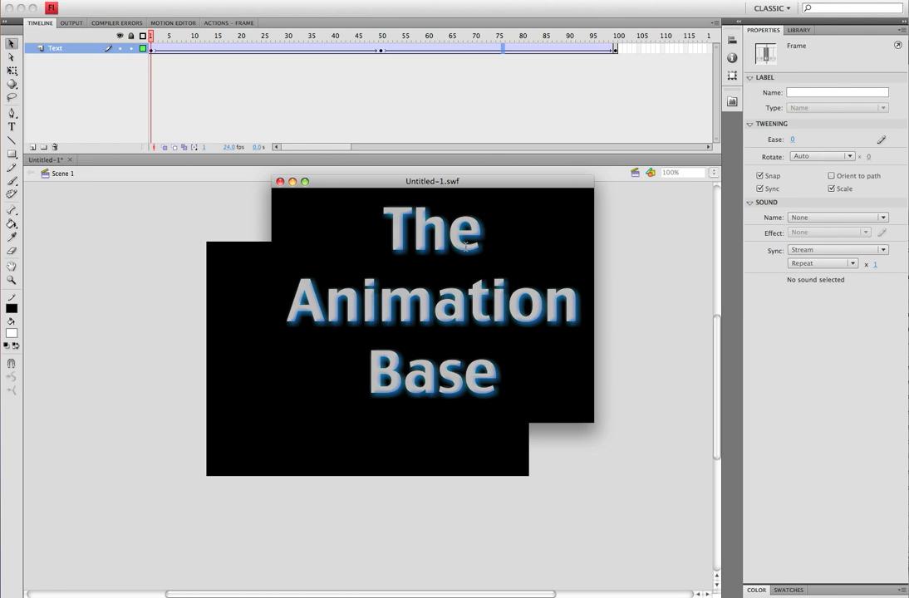
left_click(280, 182)
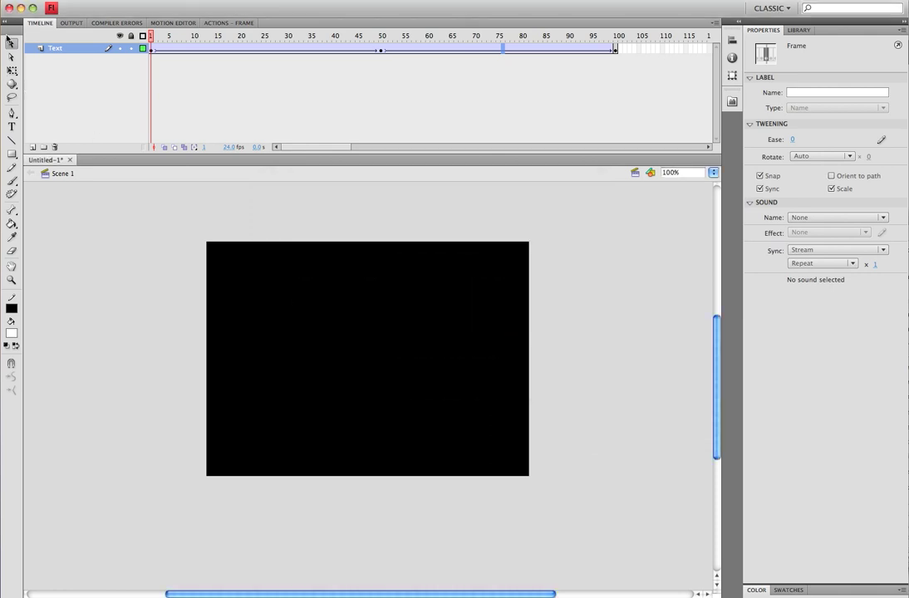
left_click_drag(152, 38, 403, 99)
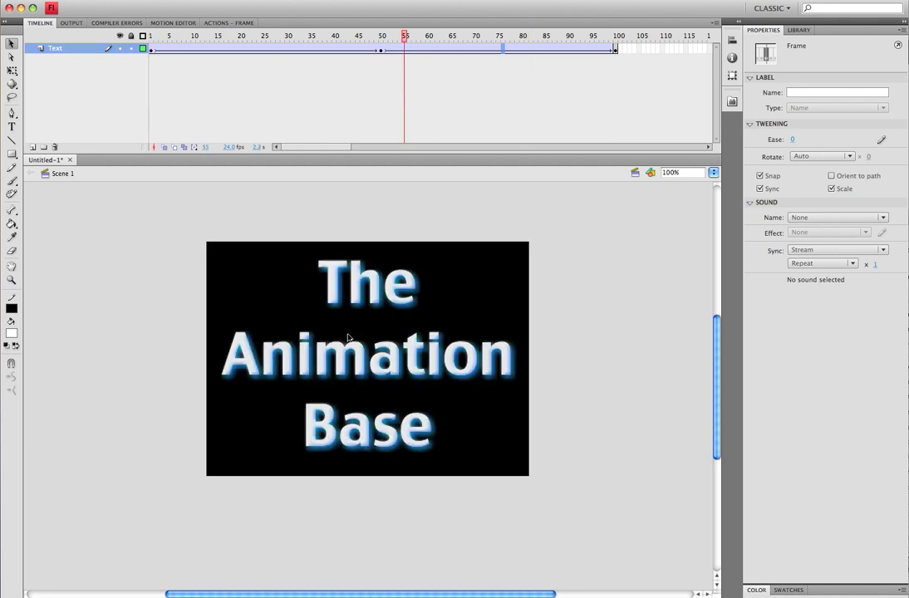
left_click_drag(405, 35, 120, 52)
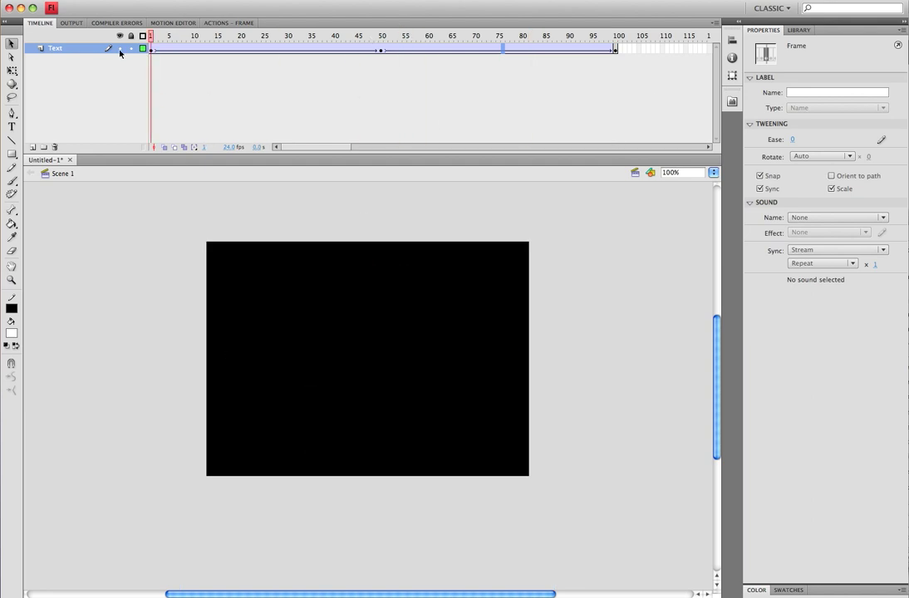
left_click(339, 369)
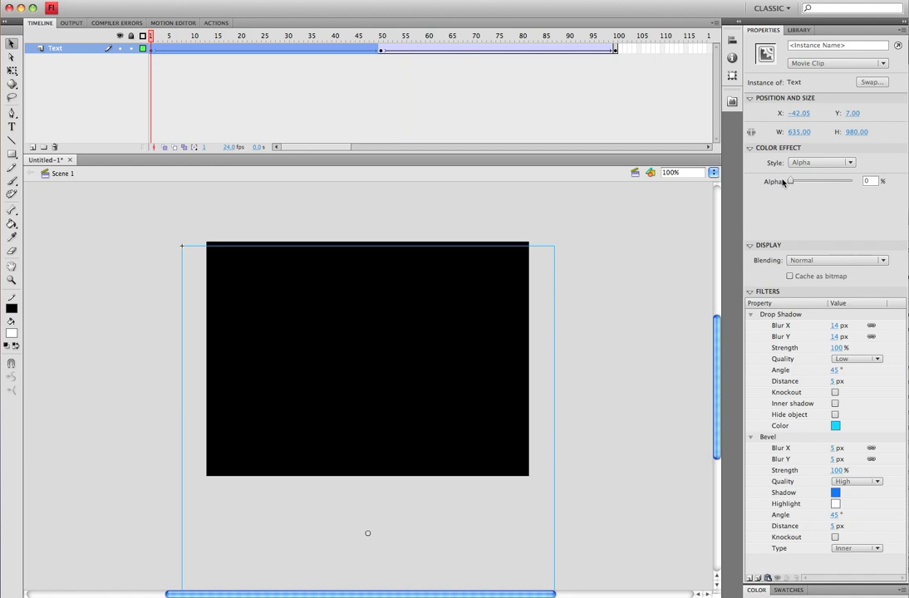
left_click_drag(793, 184, 749, 186)
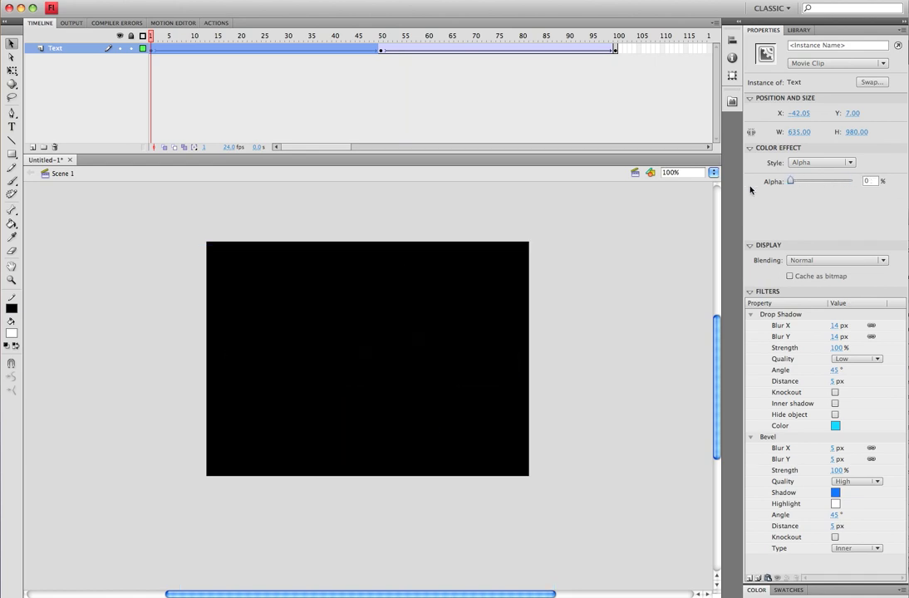
left_click(382, 49)
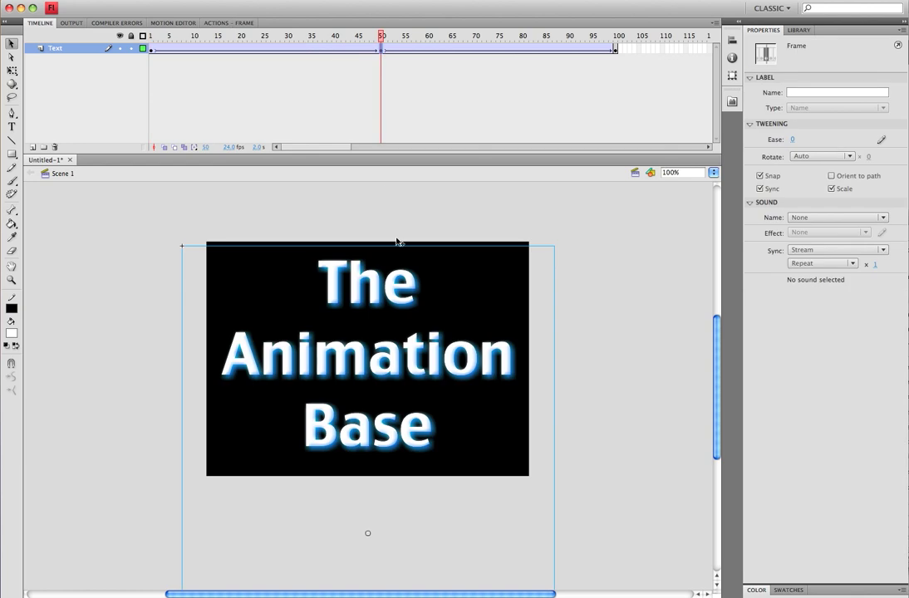
left_click(375, 294)
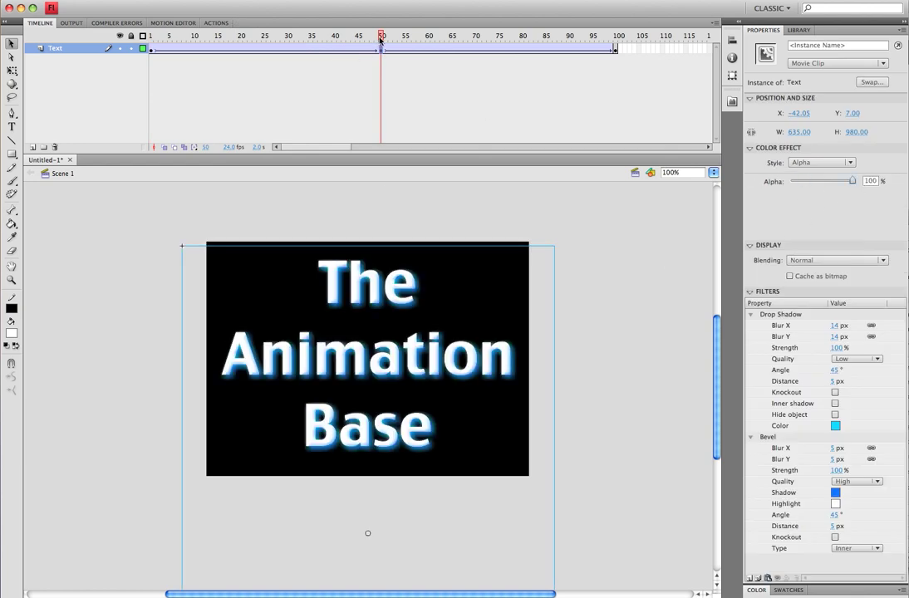
left_click_drag(379, 39, 616, 51)
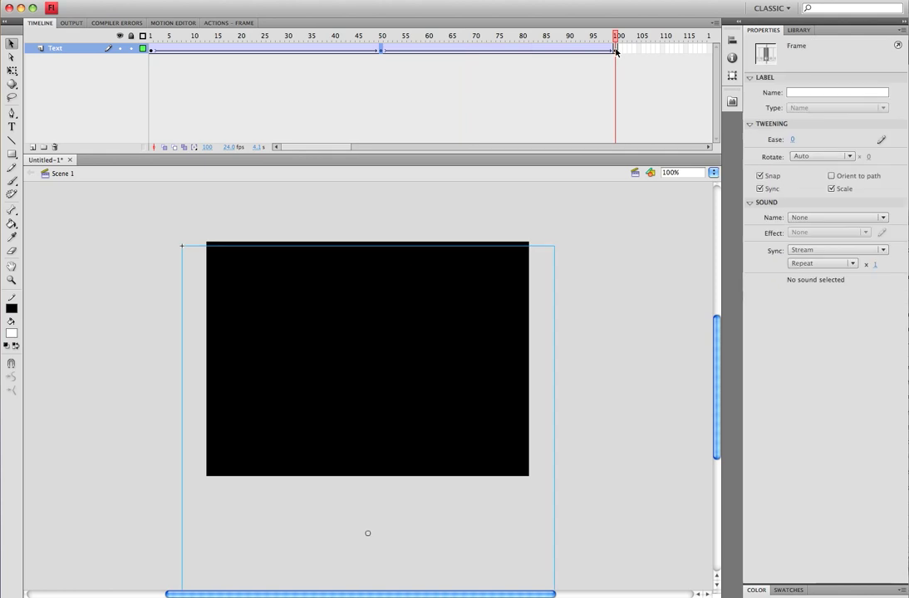
left_click(524, 225)
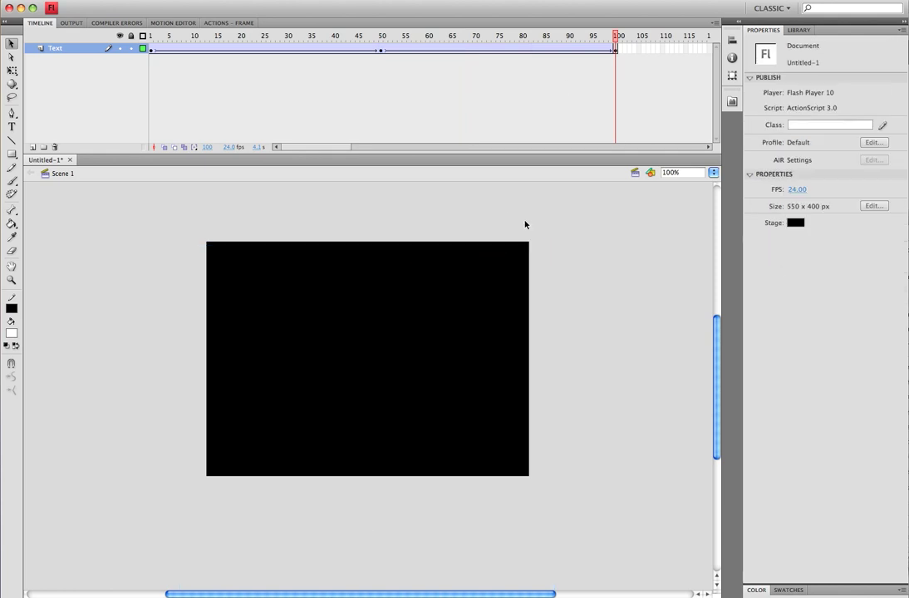